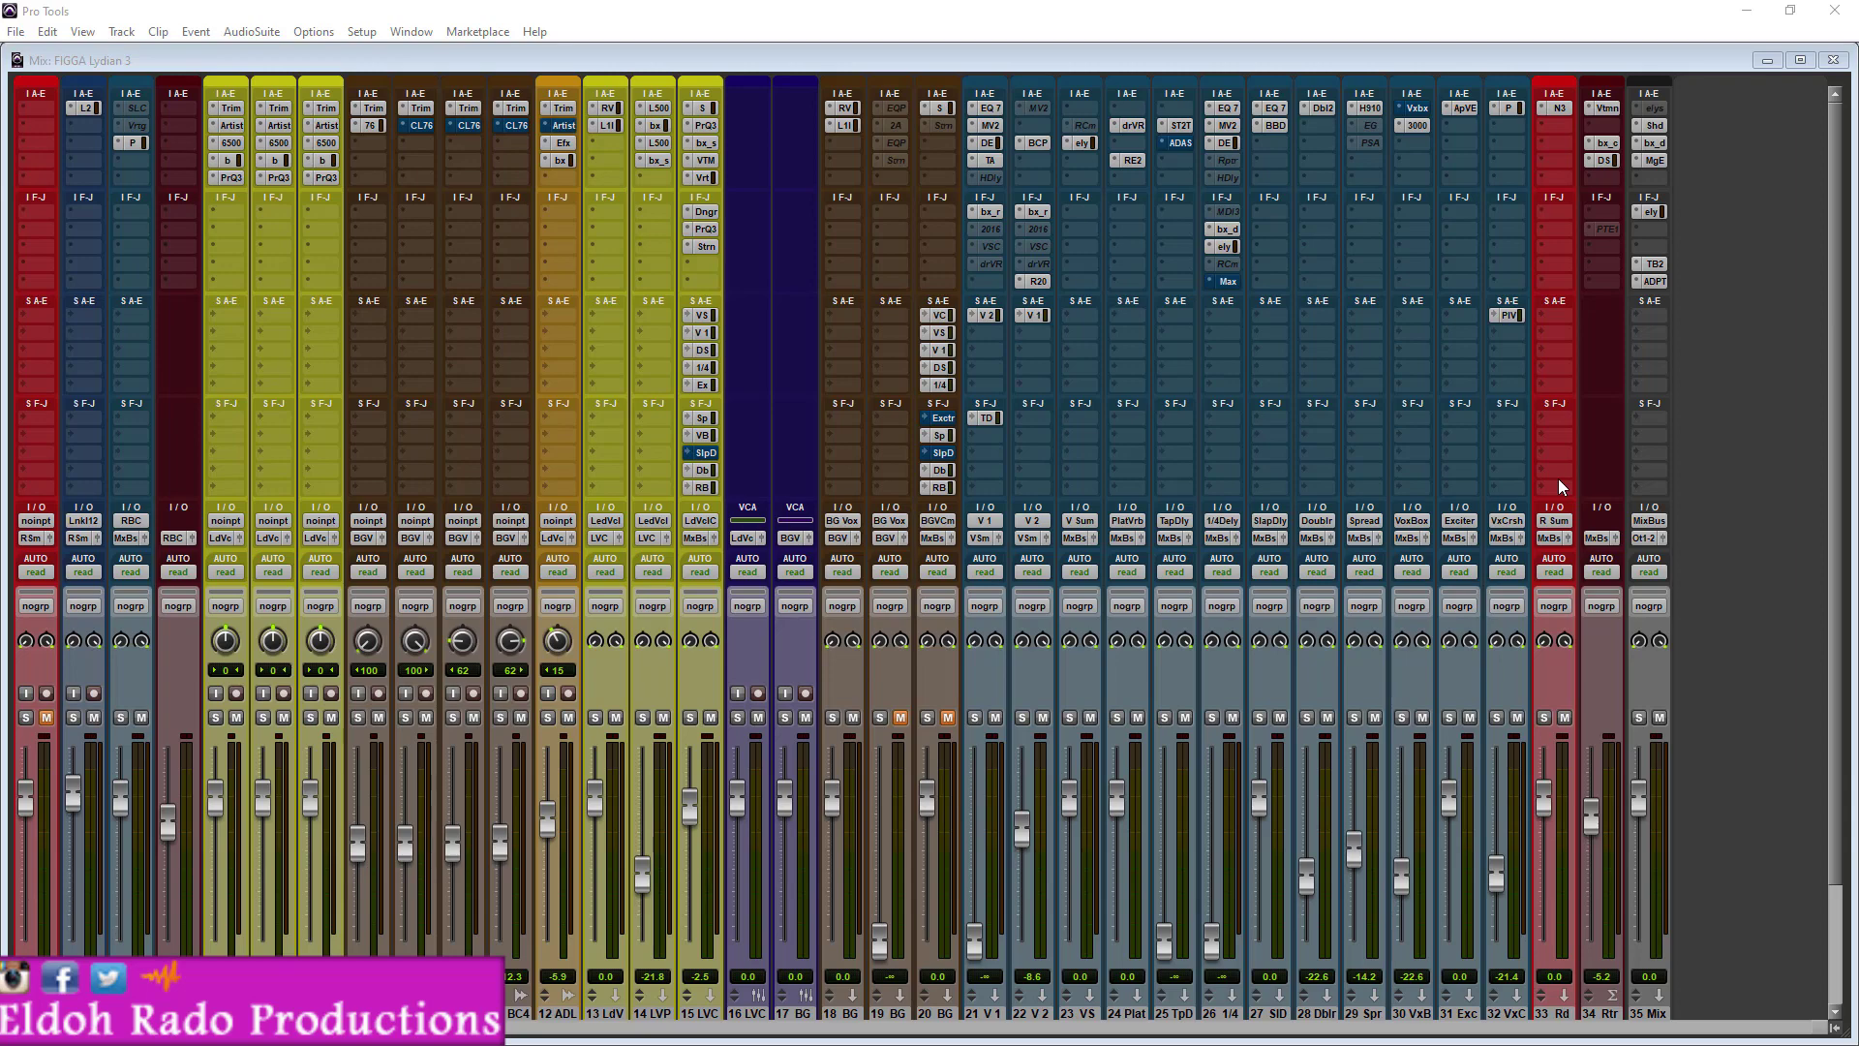
# - Open FabFilter Saturn on the lead vocal combo track and examine its Warm Tape tone and mix settings
pyautogui.click(1713, 269)
pyautogui.press('space')
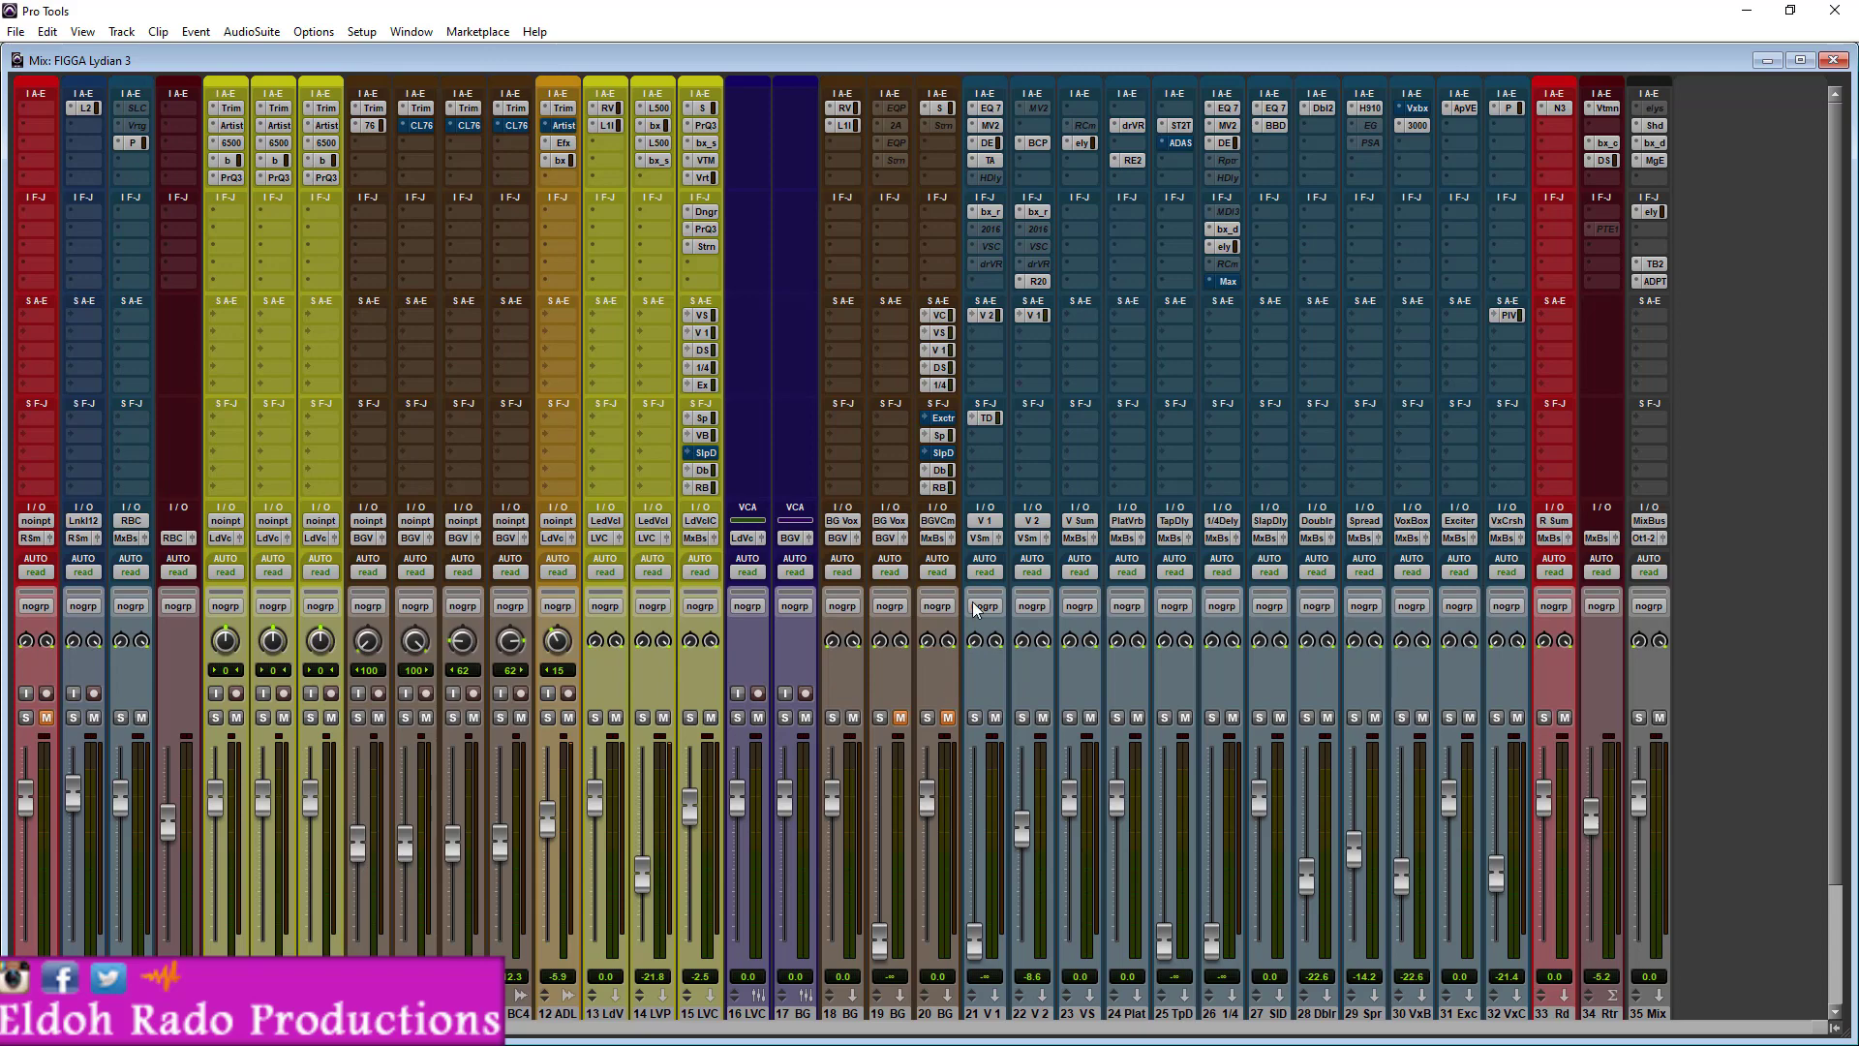
pyautogui.click(705, 247)
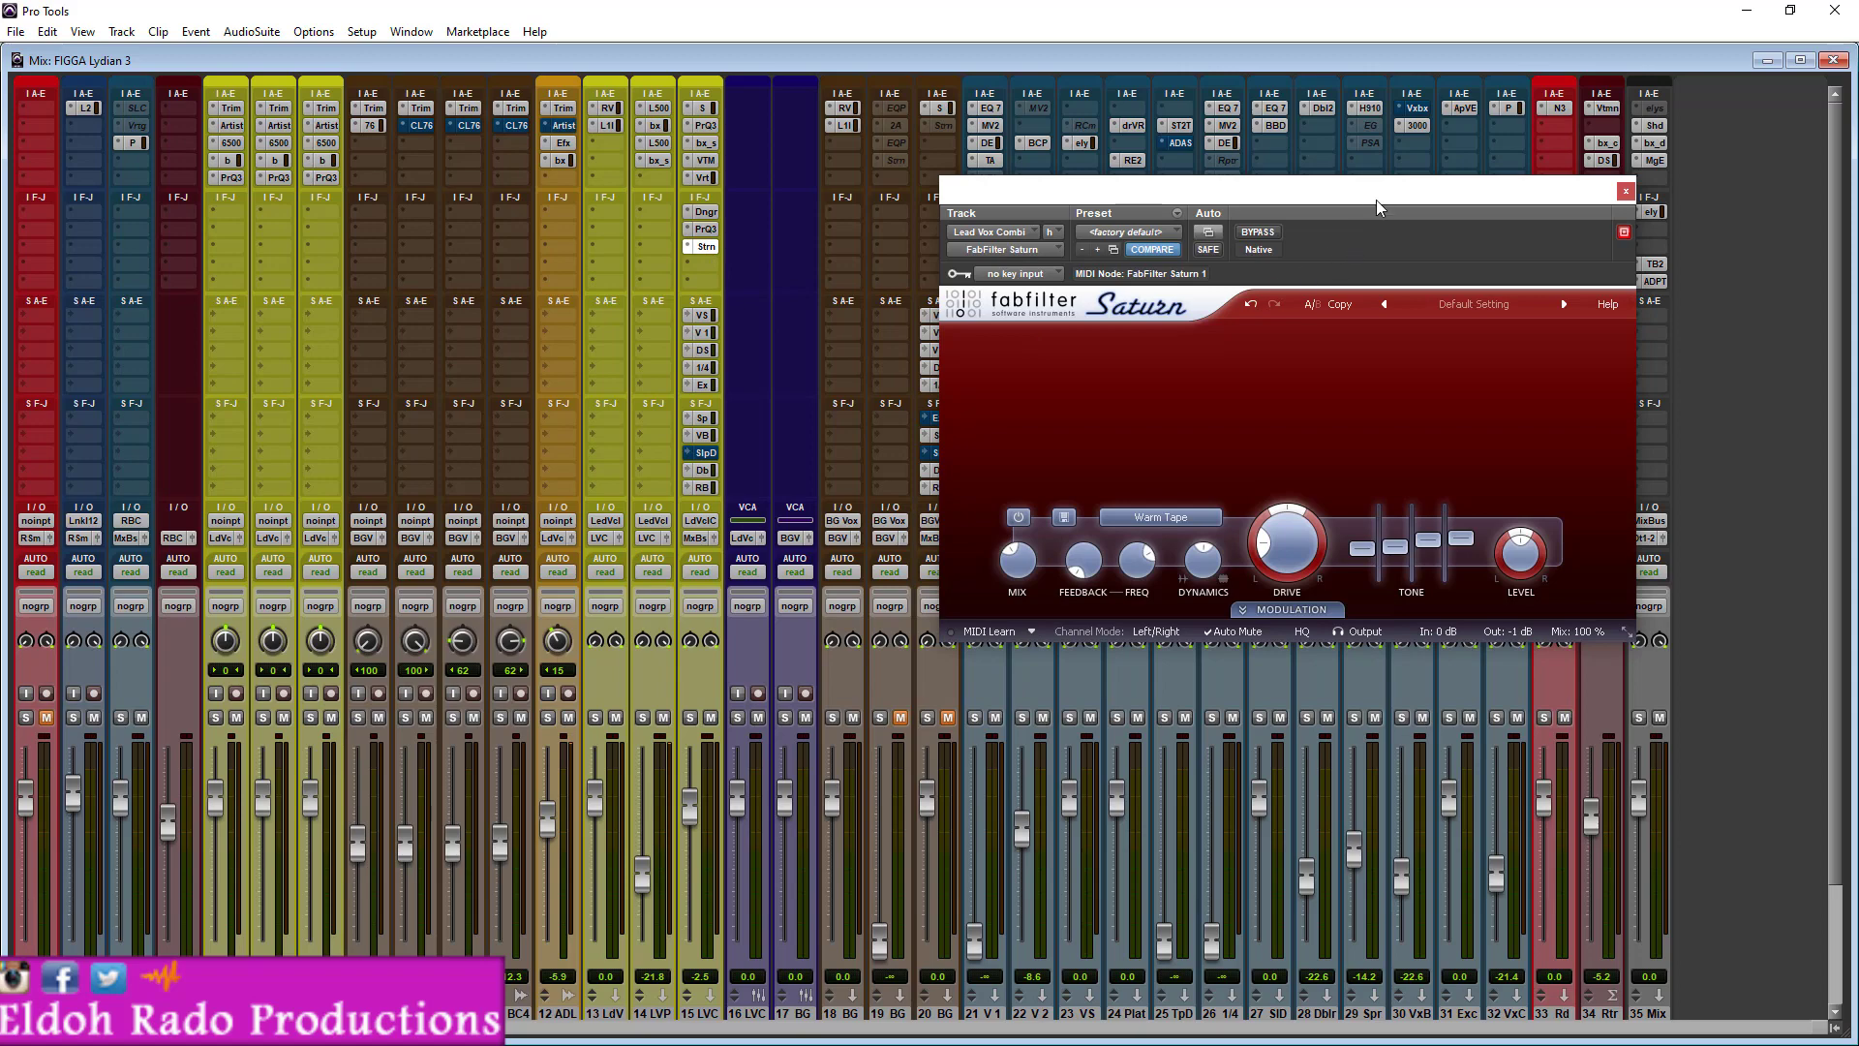
pyautogui.moveTo(1347, 204); pyautogui.dragTo(1135, 239)
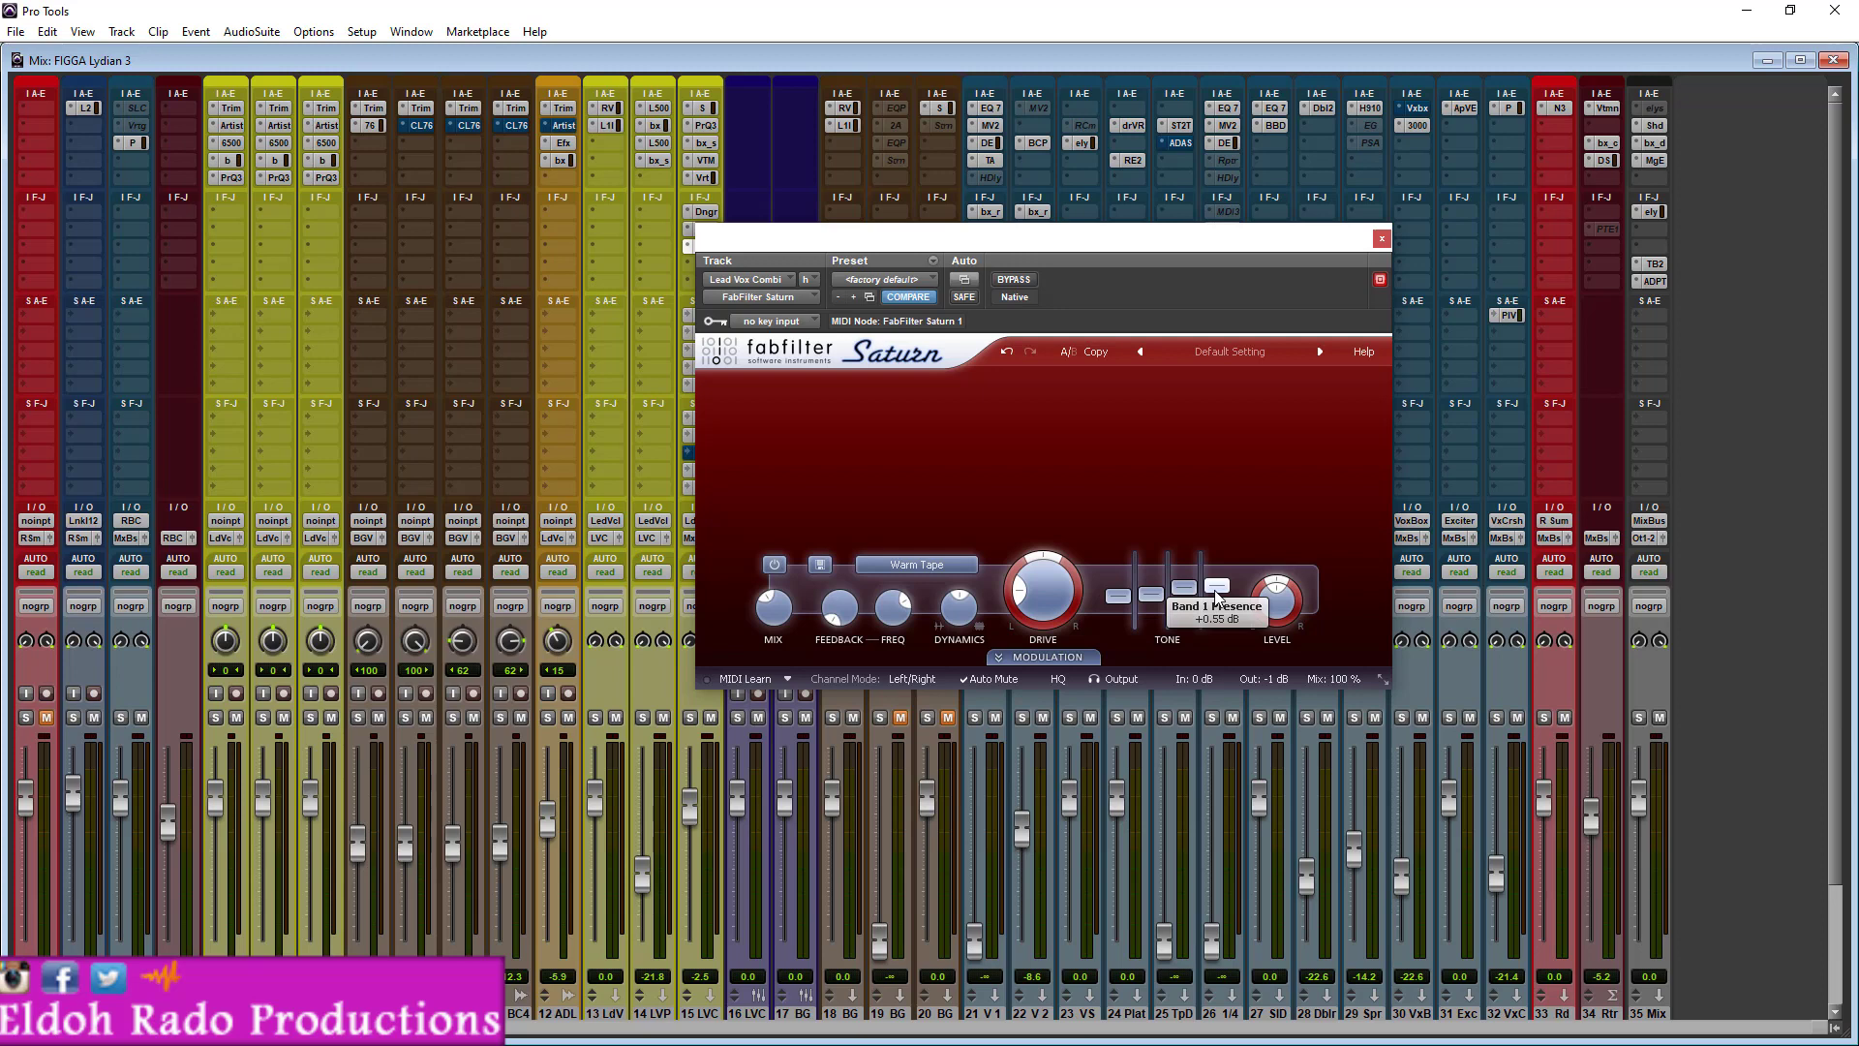
pyautogui.moveTo(1091, 244); pyautogui.dragTo(1136, 287)
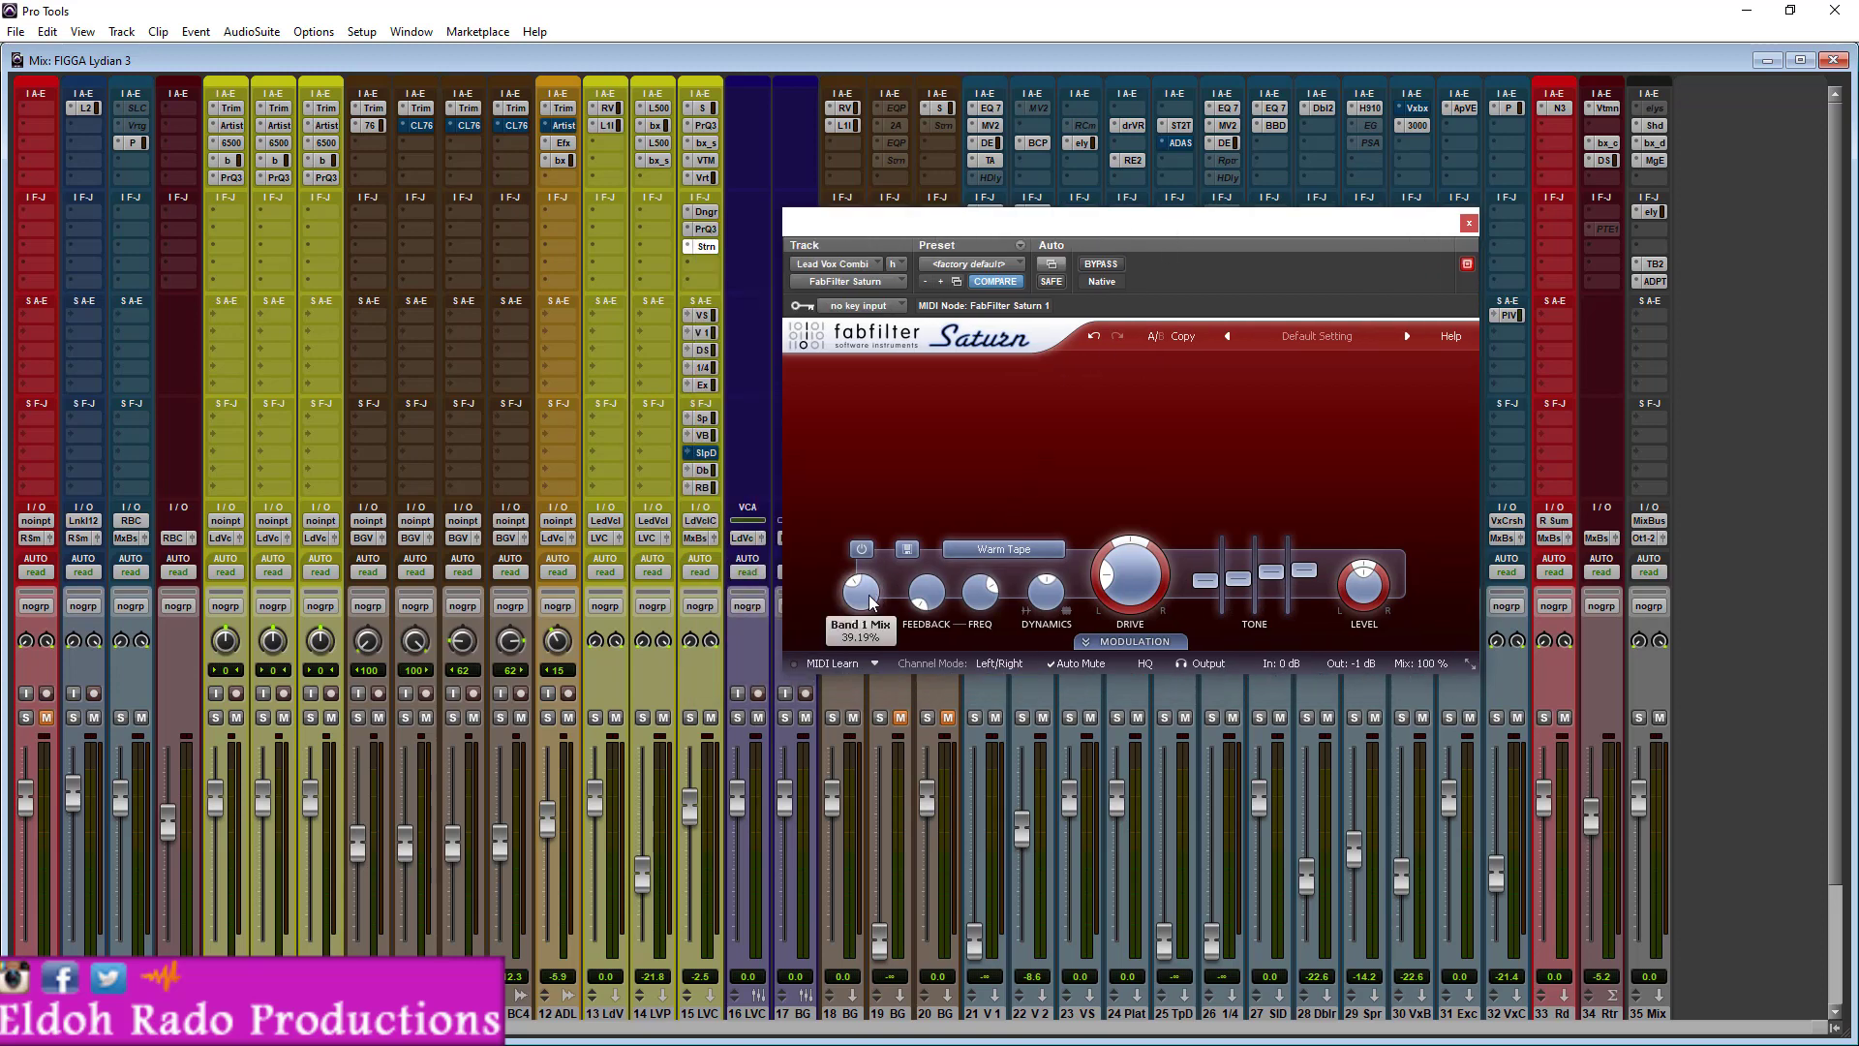
pyautogui.moveTo(871, 602)
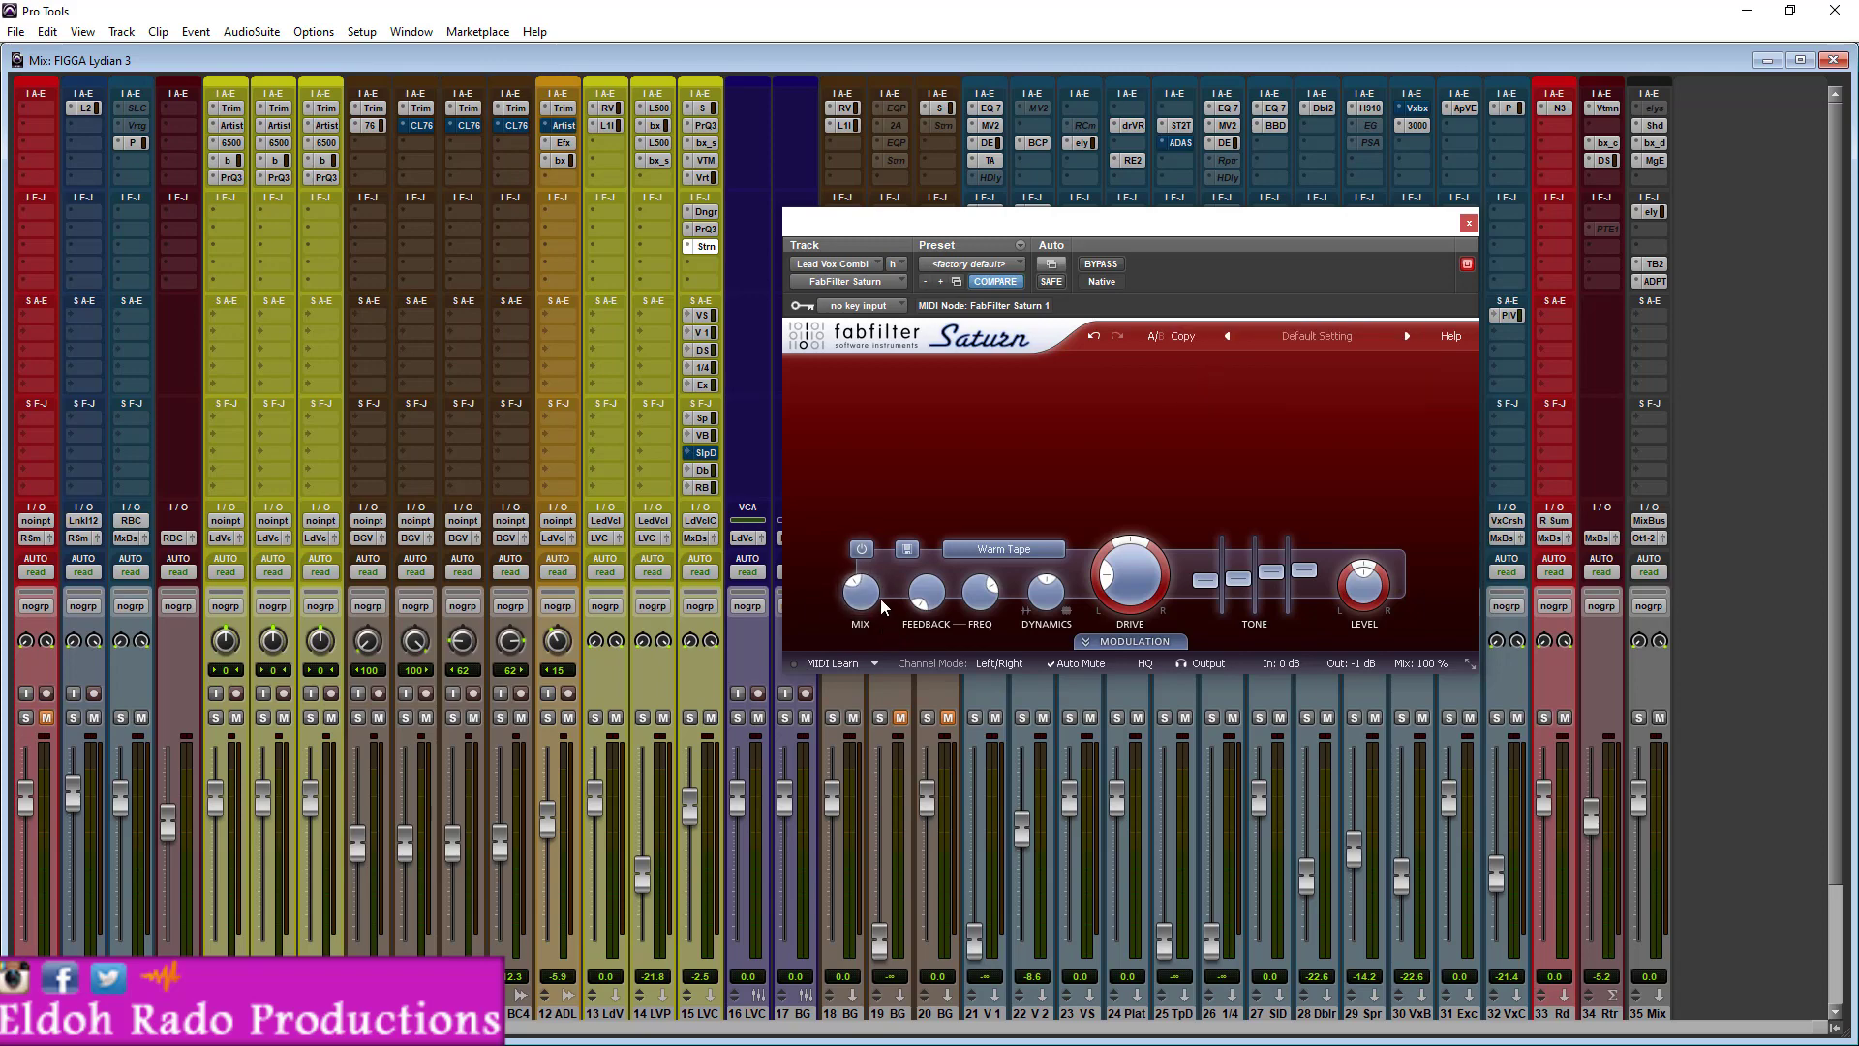
# - Play the song with the Saturn band bypassed and mute the R Sum track to hear the vocals alone
pyautogui.click(856, 549)
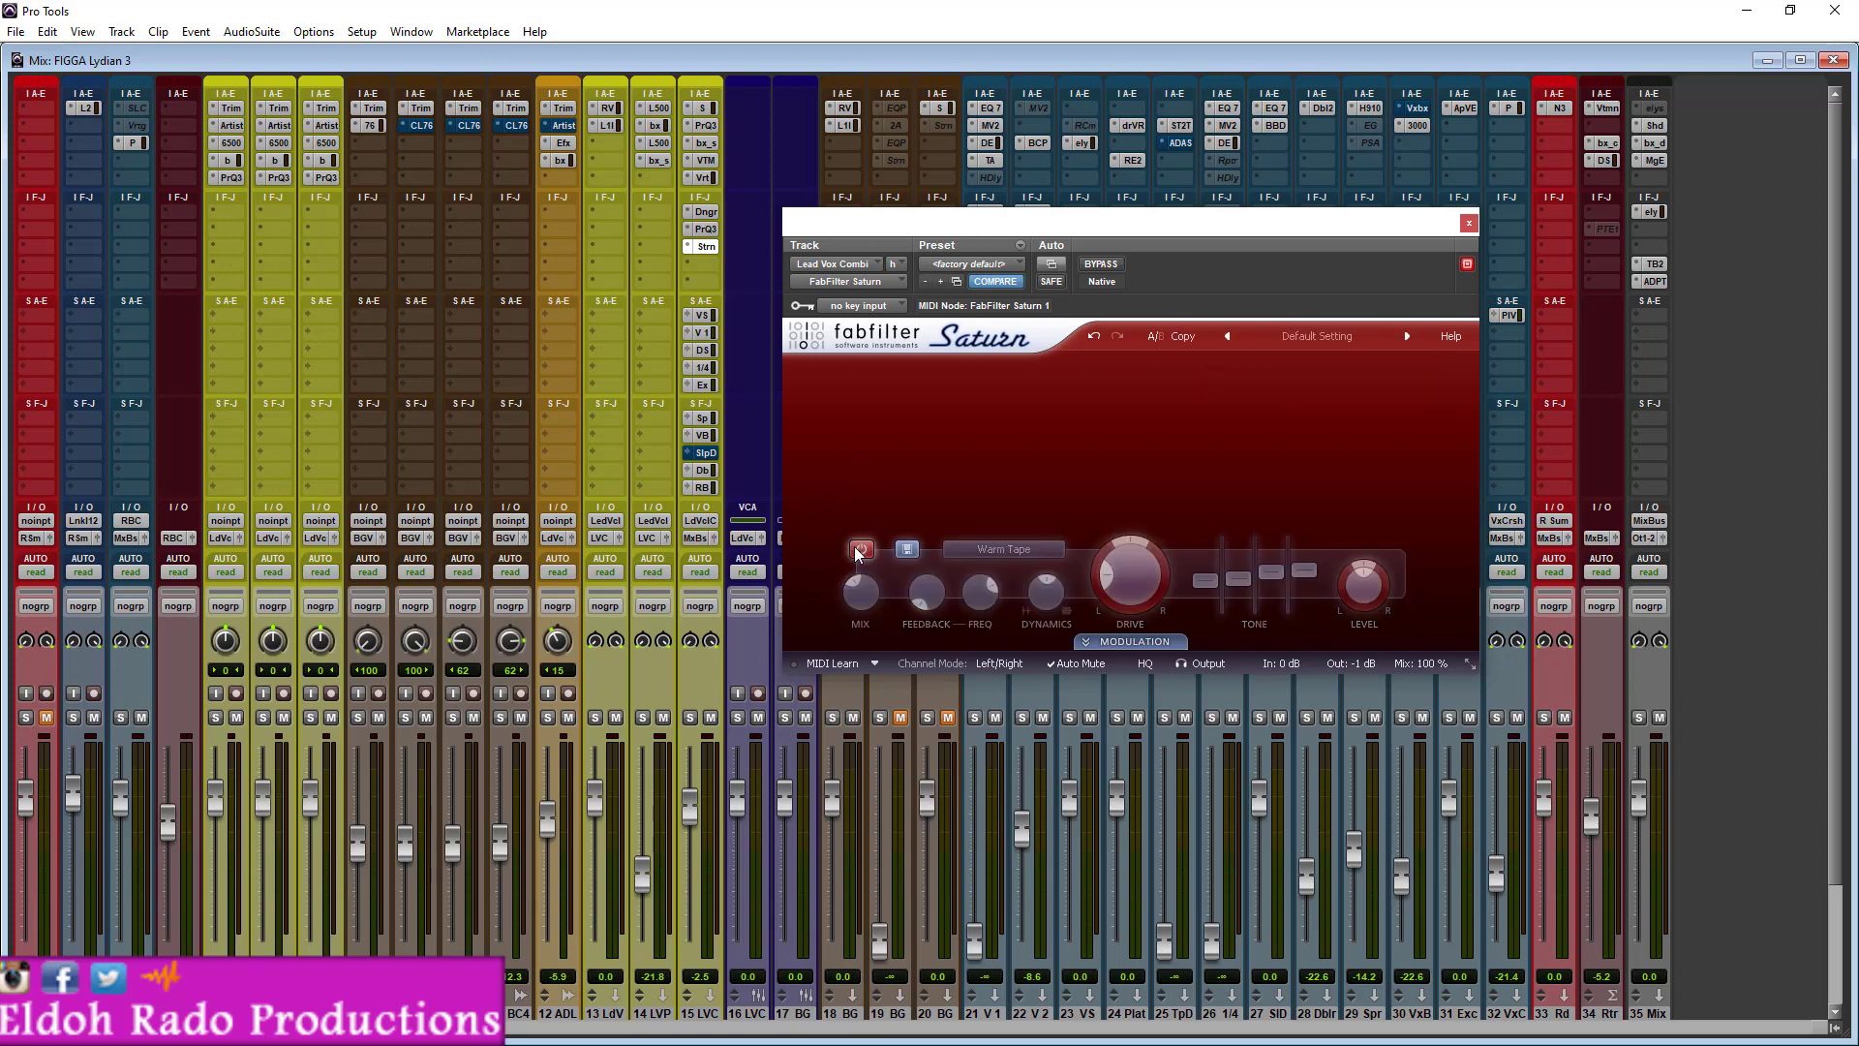
pyautogui.press('space')
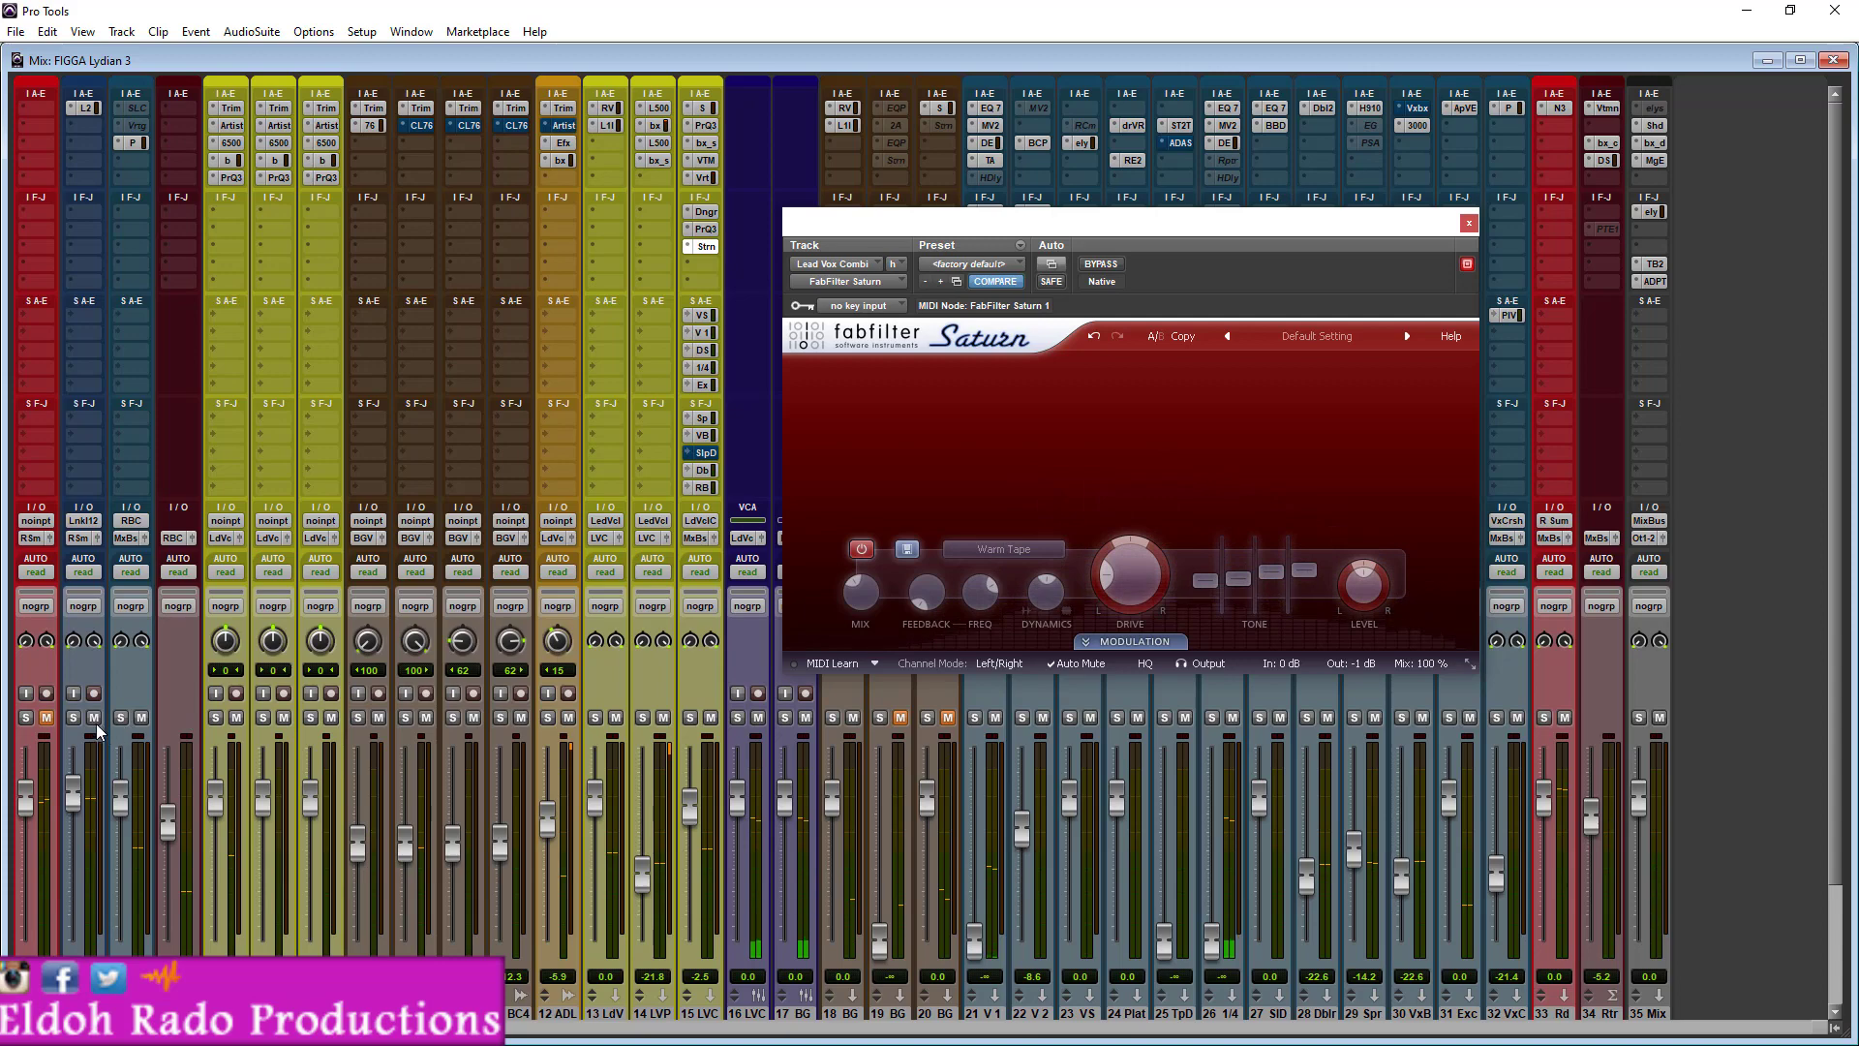
pyautogui.click(1564, 718)
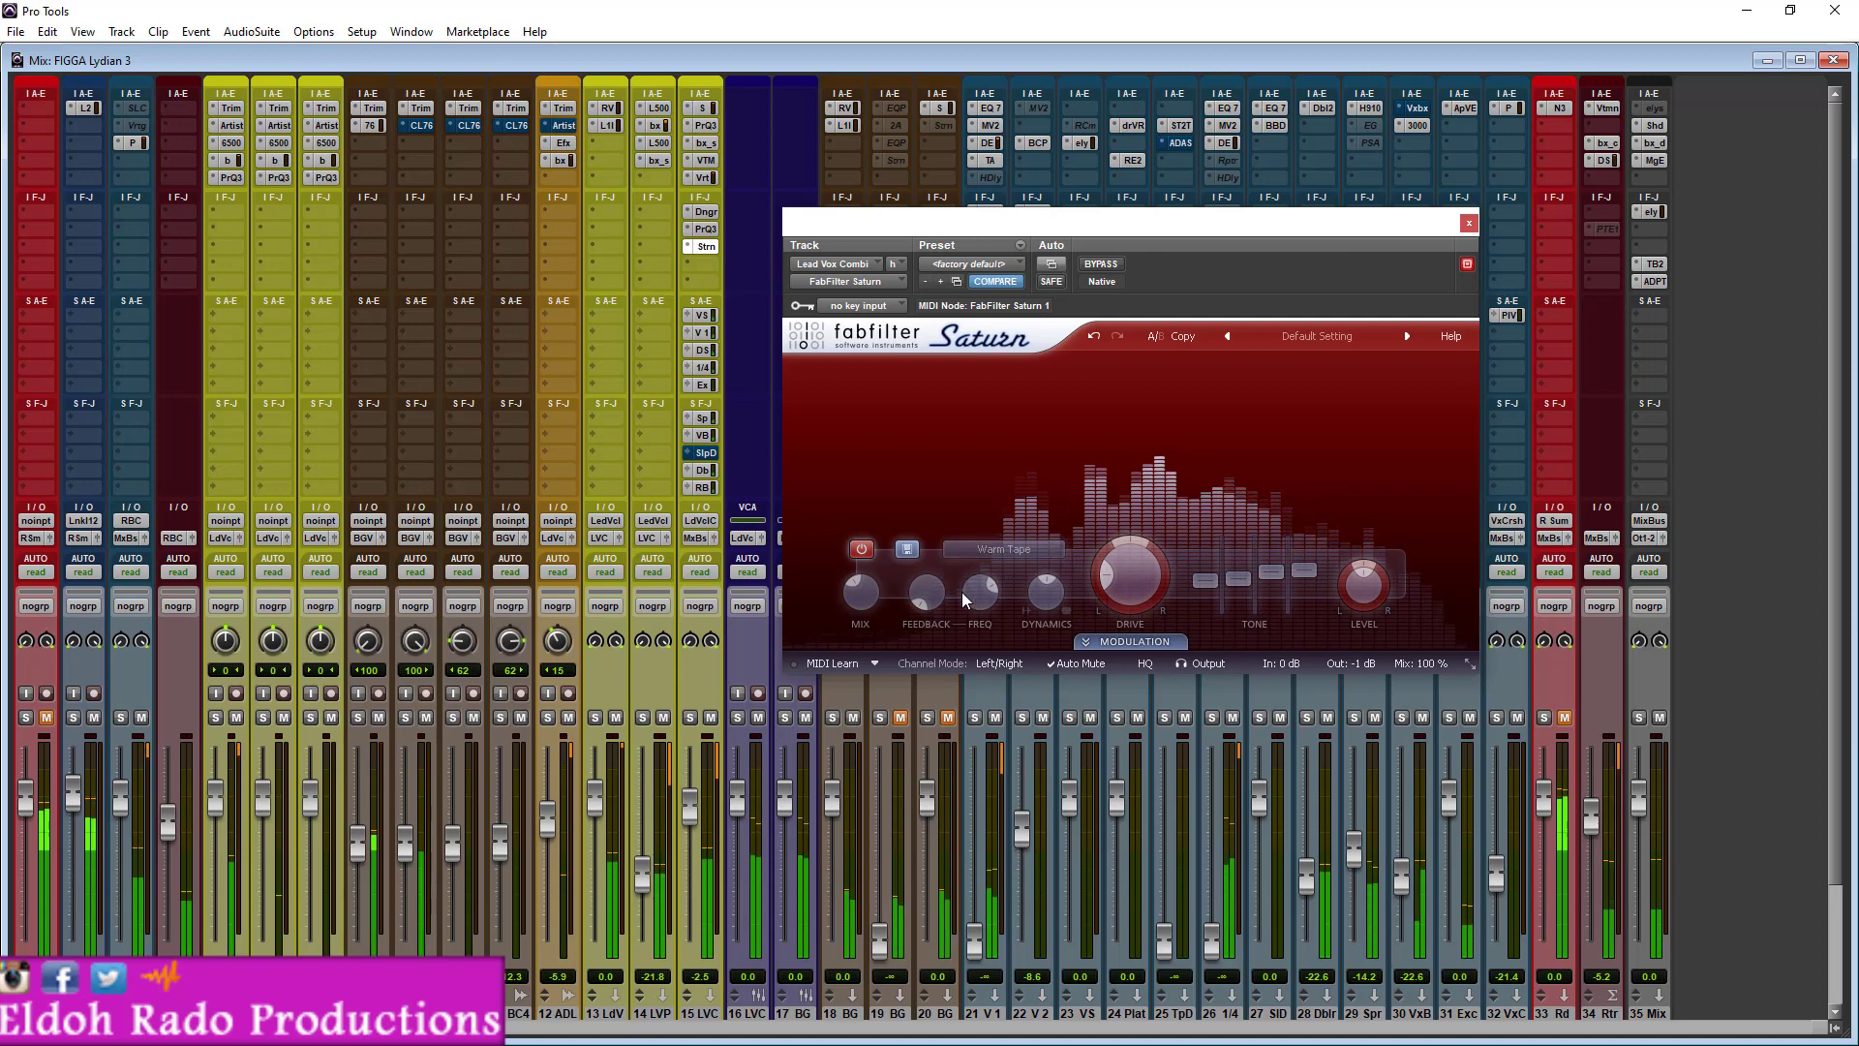
# - Toggle the Saturn band on and off during playback to compare the vocals, leaving the band enabled
pyautogui.click(862, 550)
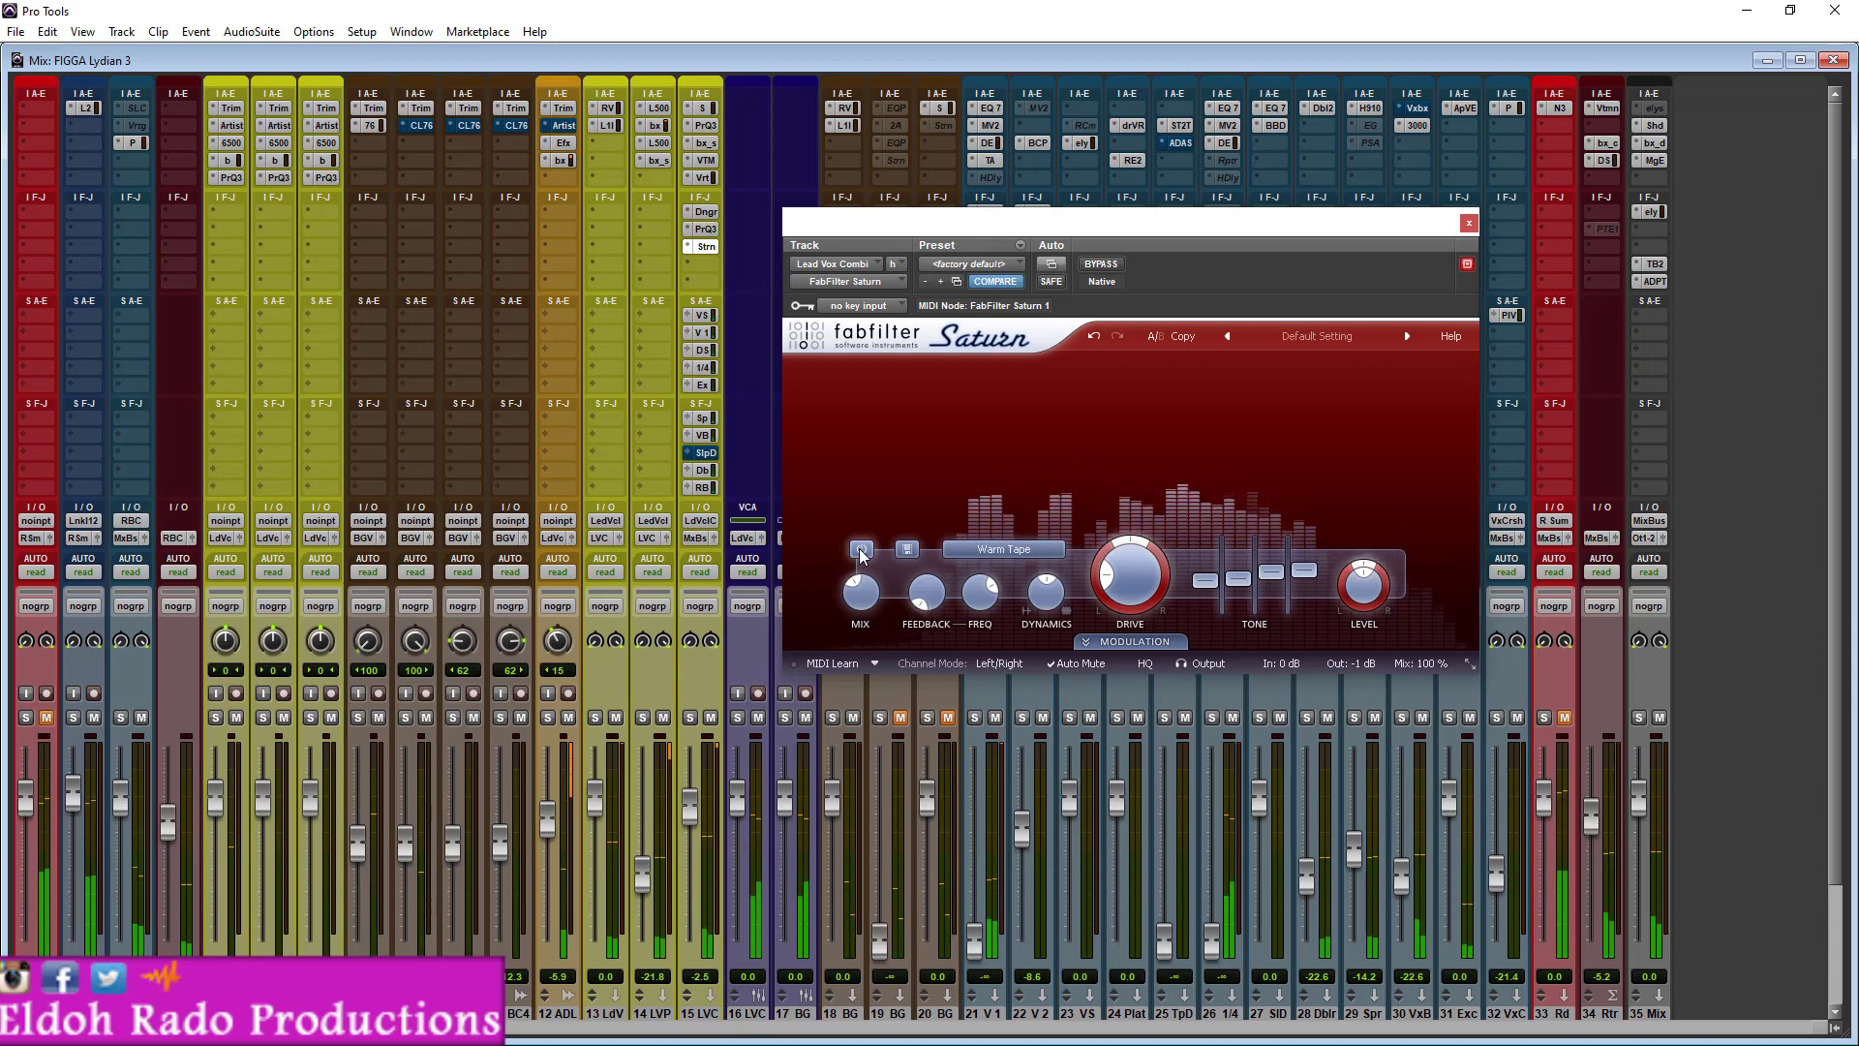
pyautogui.click(861, 550)
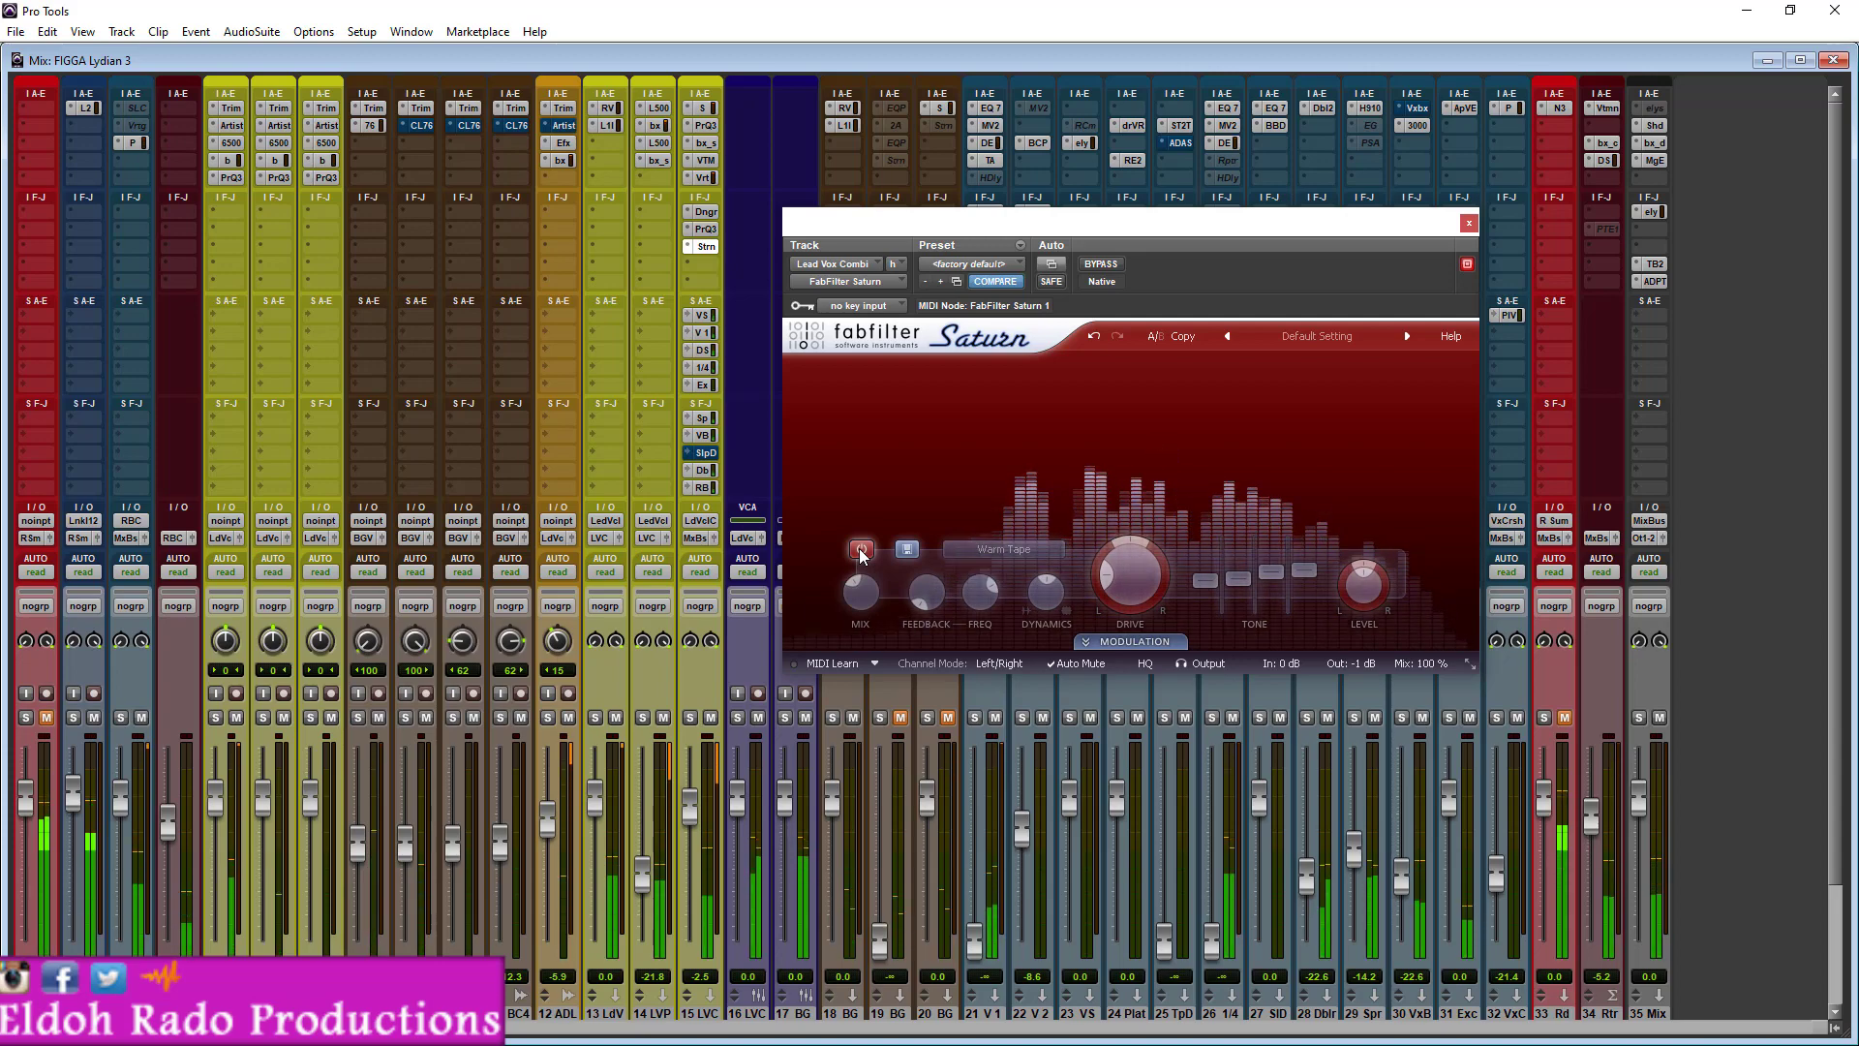
pyautogui.click(861, 550)
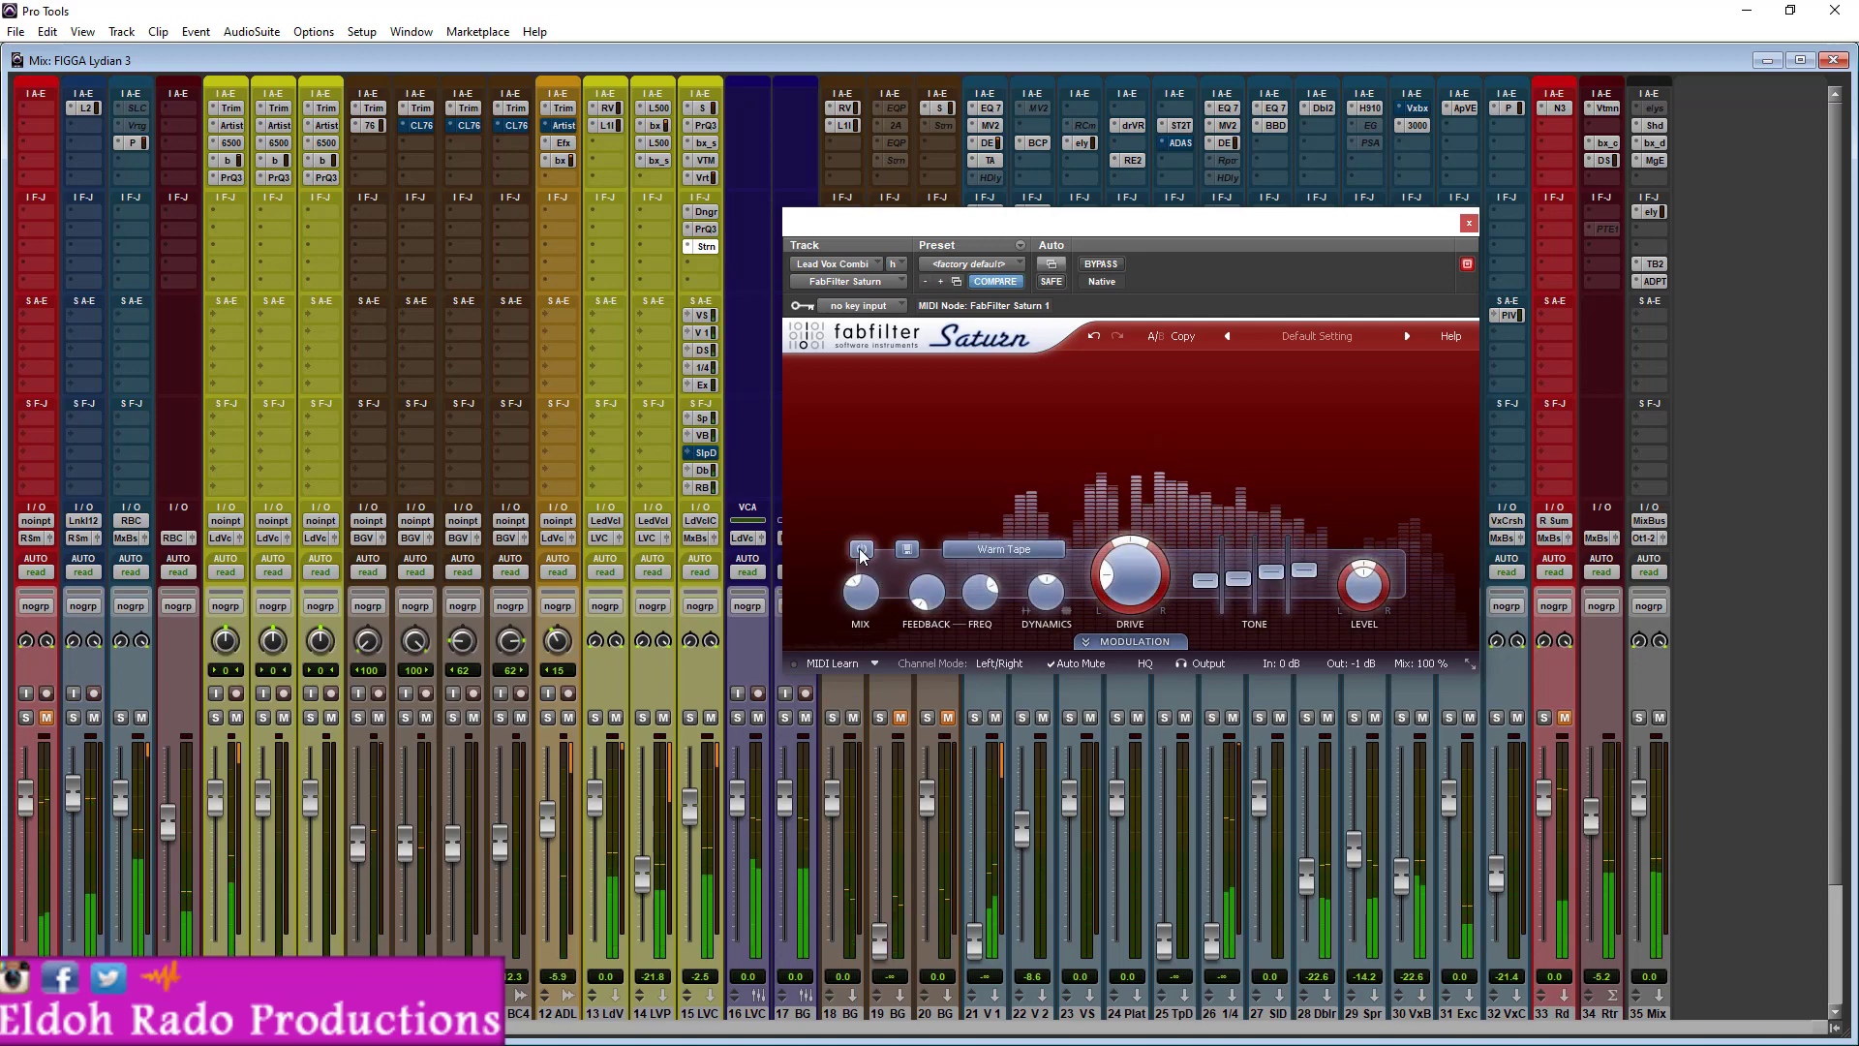
pyautogui.click(862, 550)
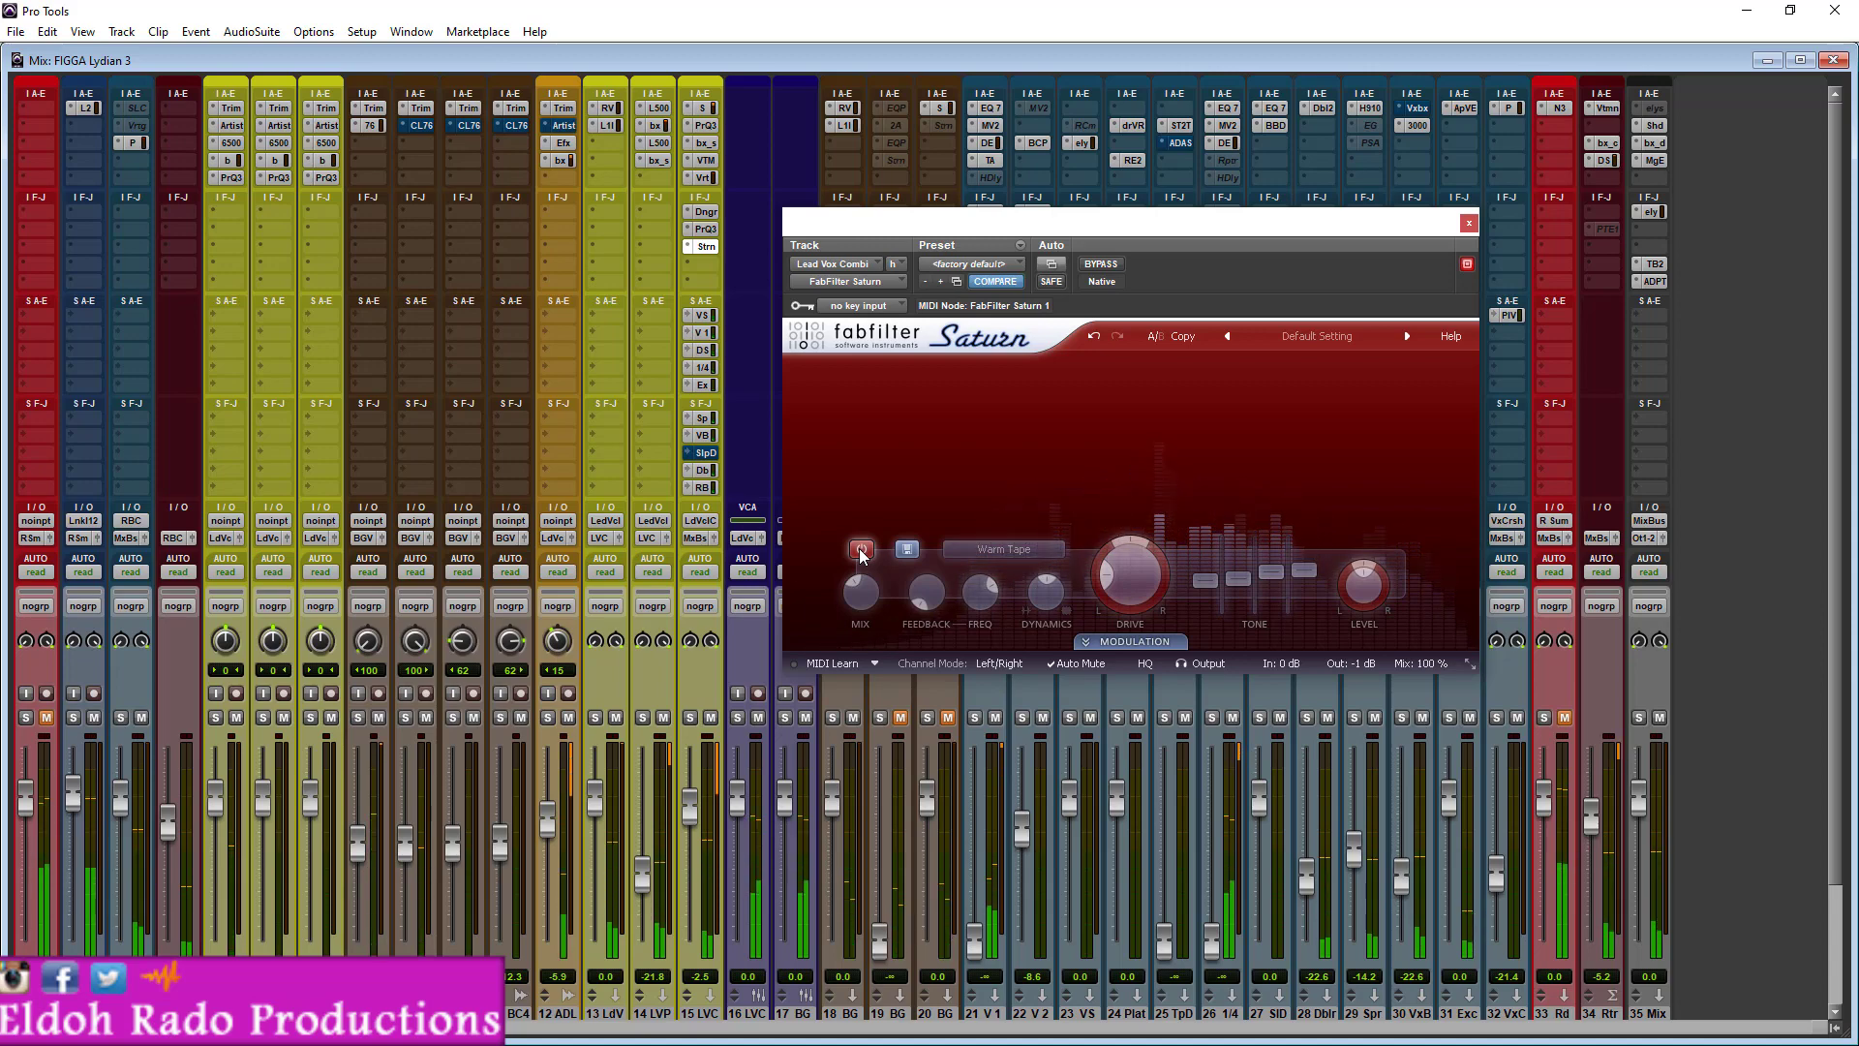
pyautogui.click(862, 550)
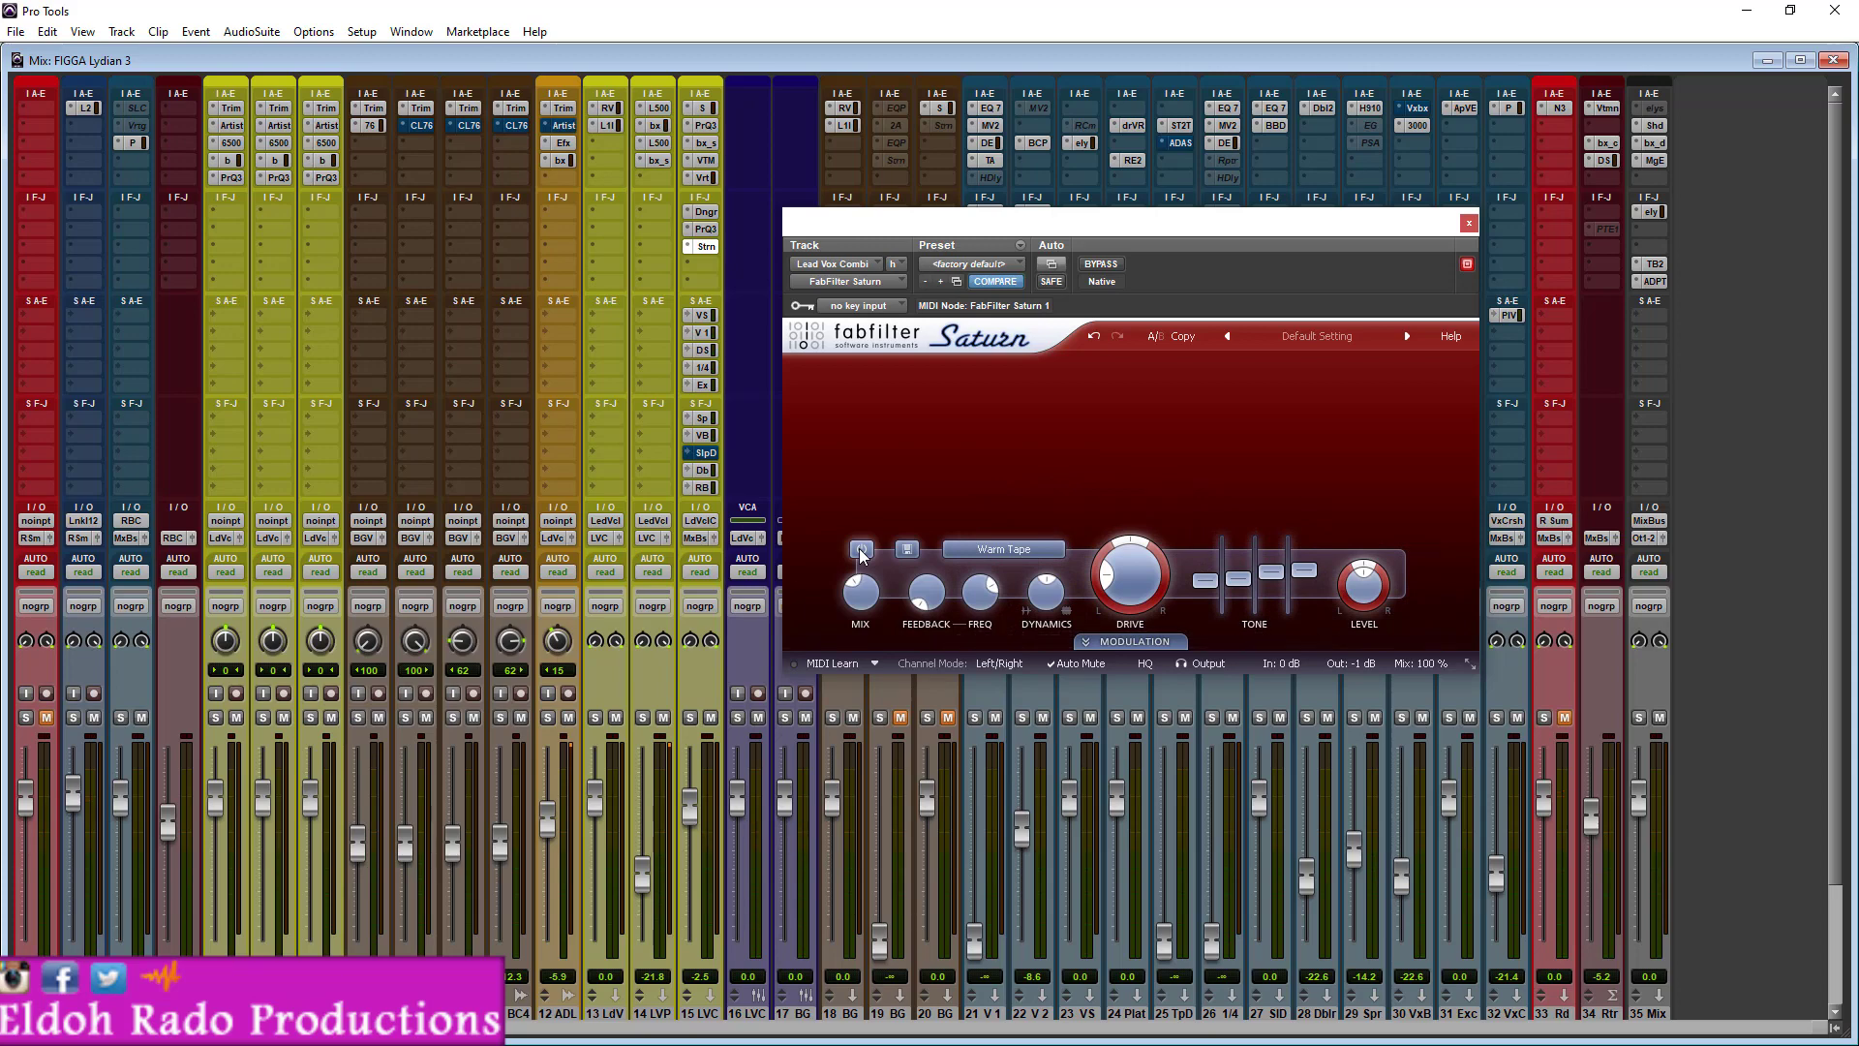
# - Close Saturn and open the Aphex Vintage Exciter on the Exciter track to examine its AX Mix and output settings
pyautogui.click(1470, 223)
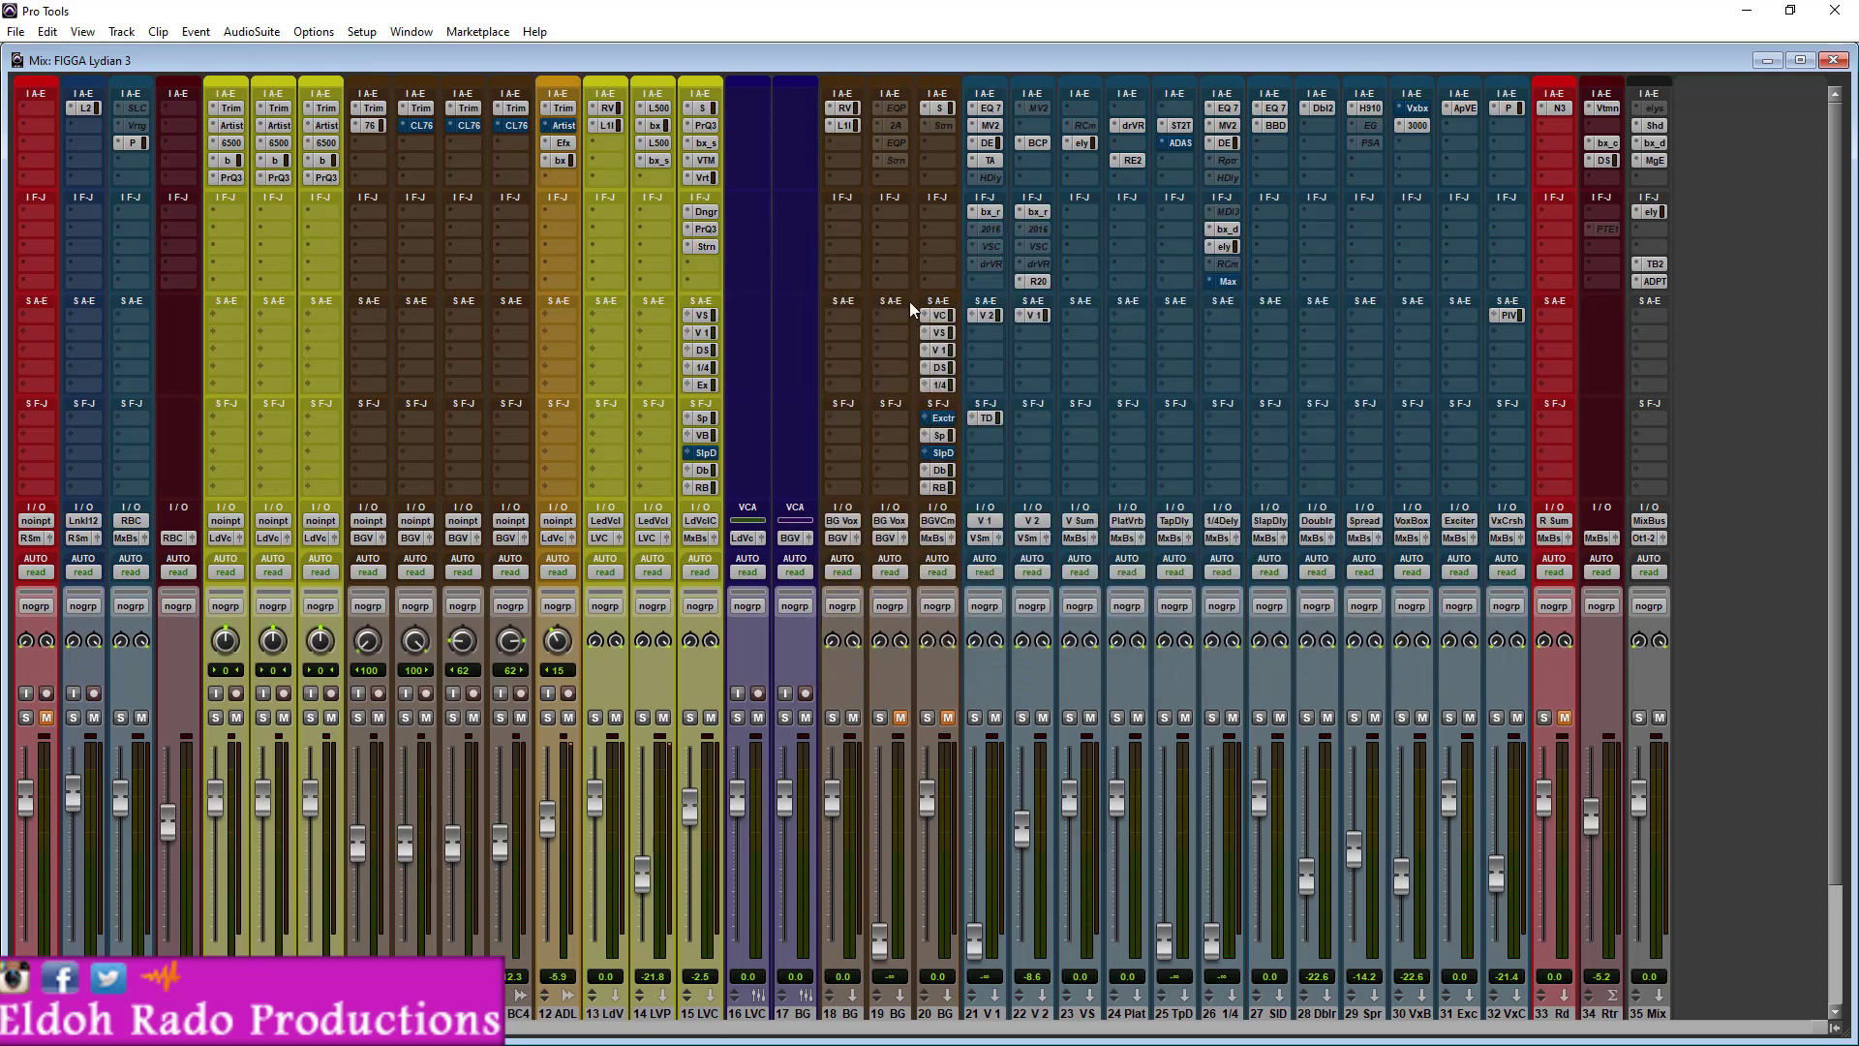
pyautogui.click(704, 248)
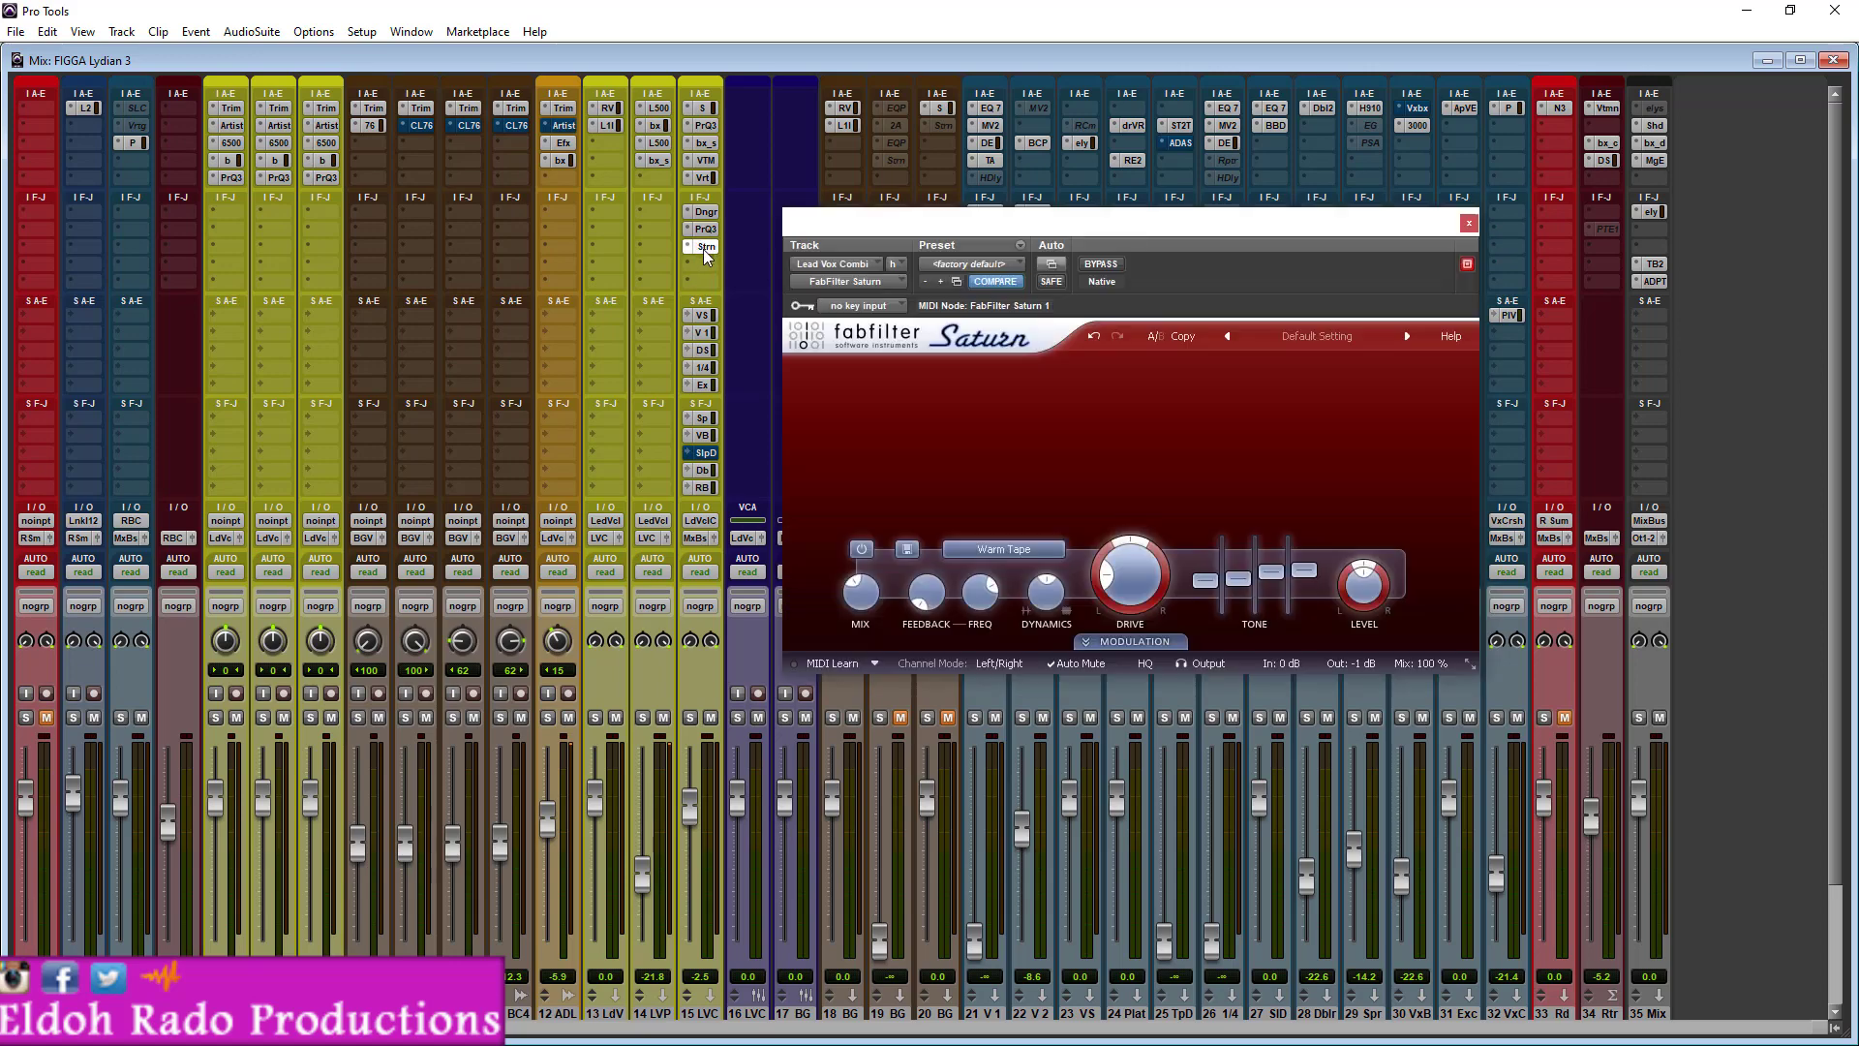
pyautogui.click(1469, 223)
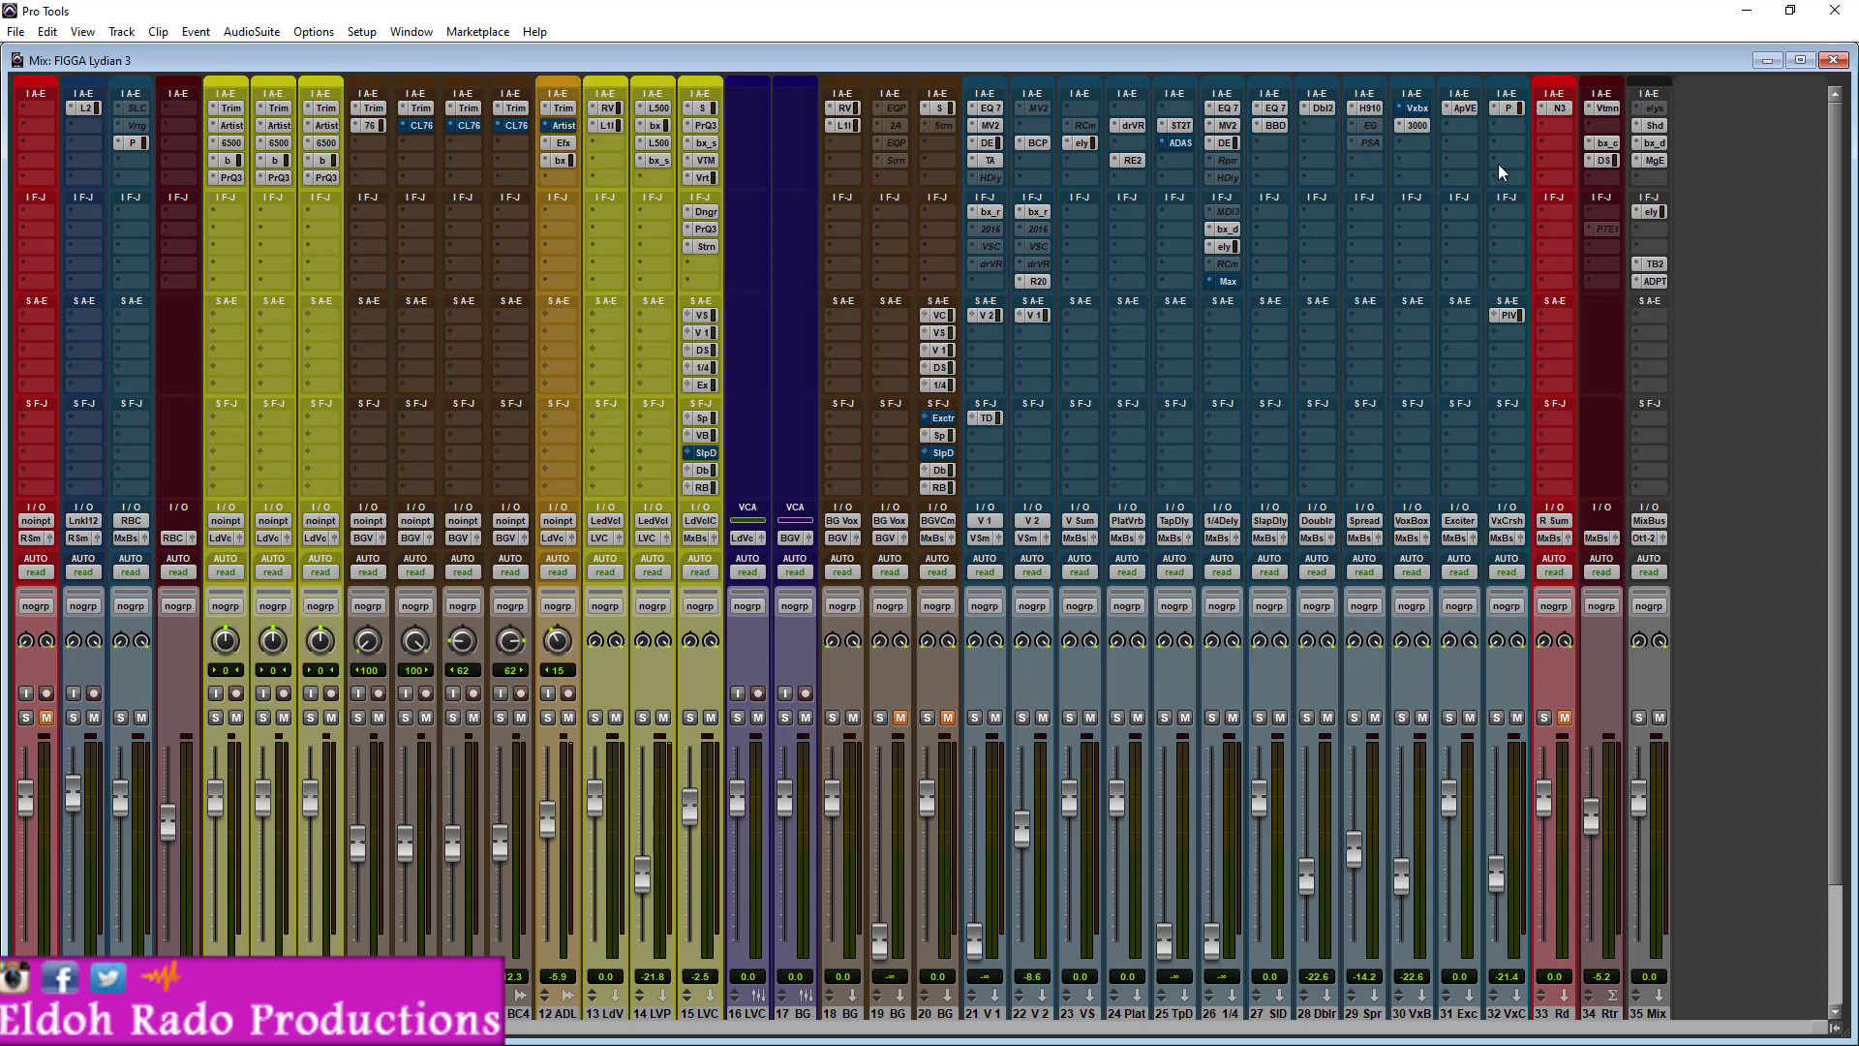
pyautogui.click(1460, 108)
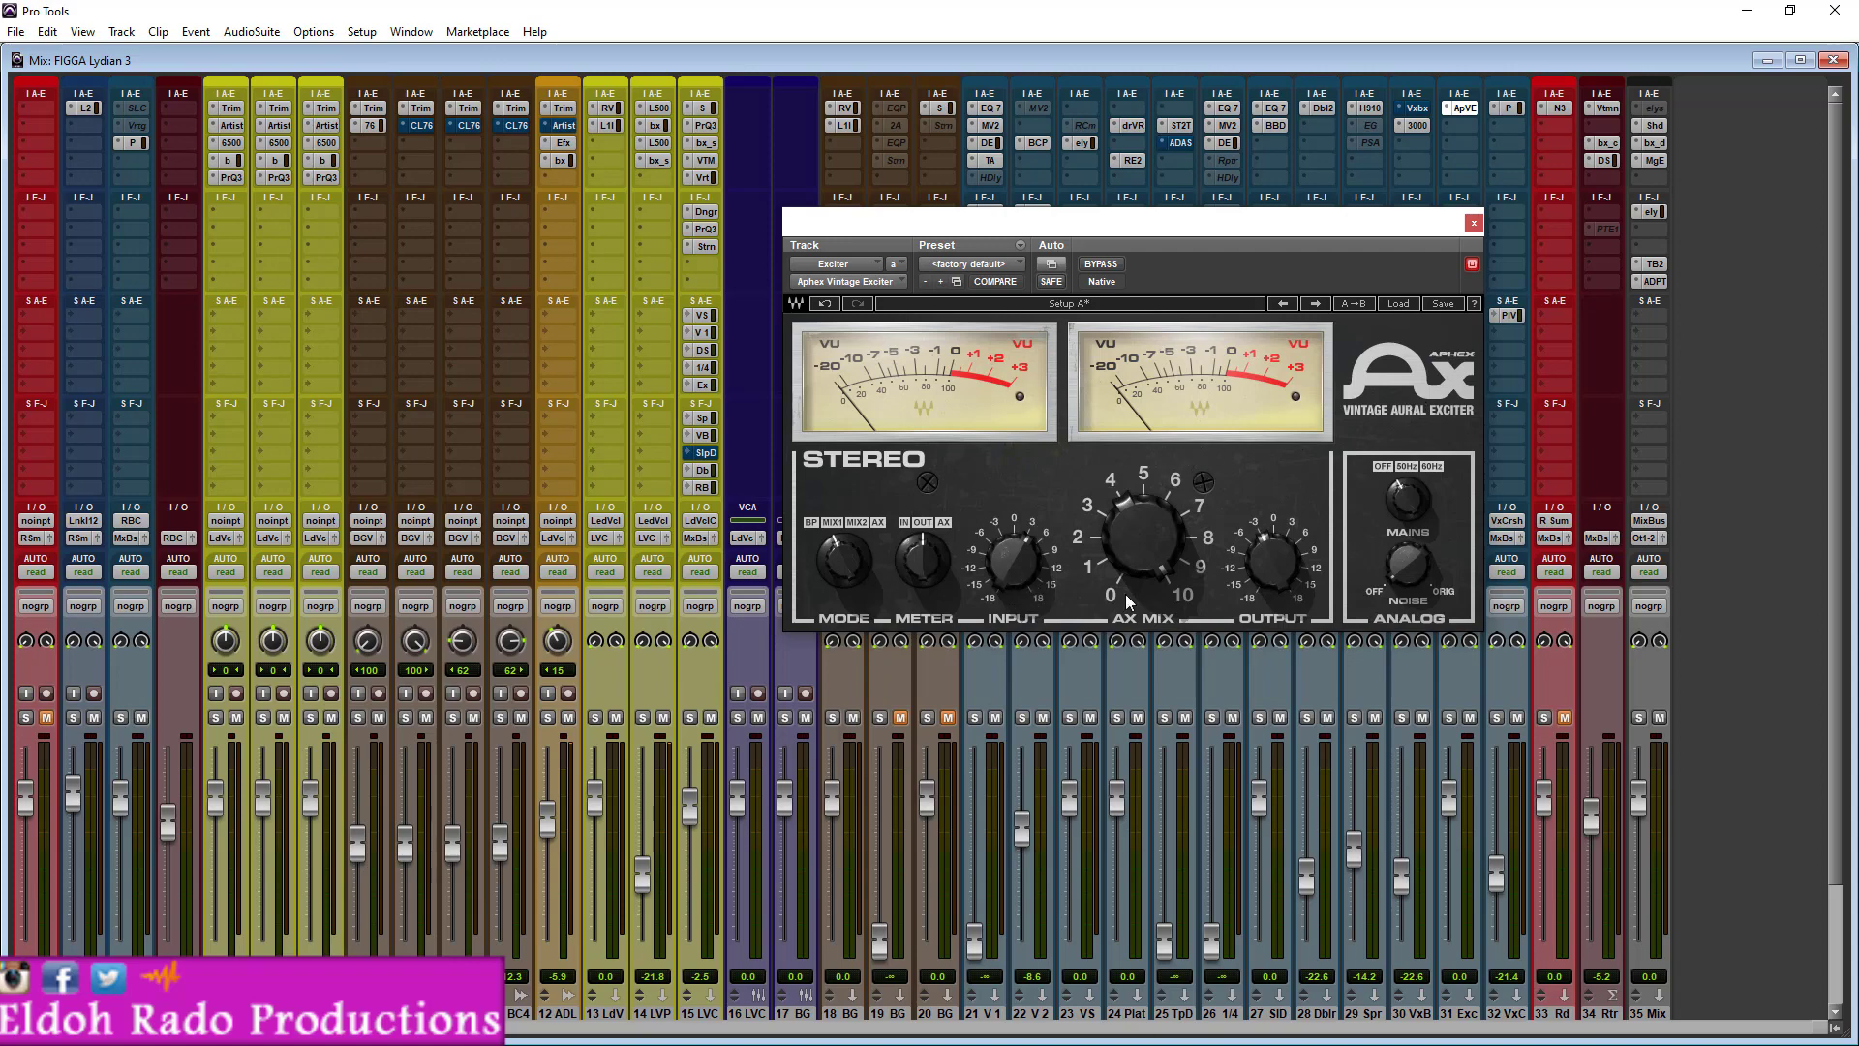
pyautogui.moveTo(1313, 556)
pyautogui.moveTo(1147, 556); pyautogui.dragTo(1146, 552)
# - Open the lead vocal combo track's Exciter send and toggle its mute during playback to compare the vocal with and without it
pyautogui.click(709, 386)
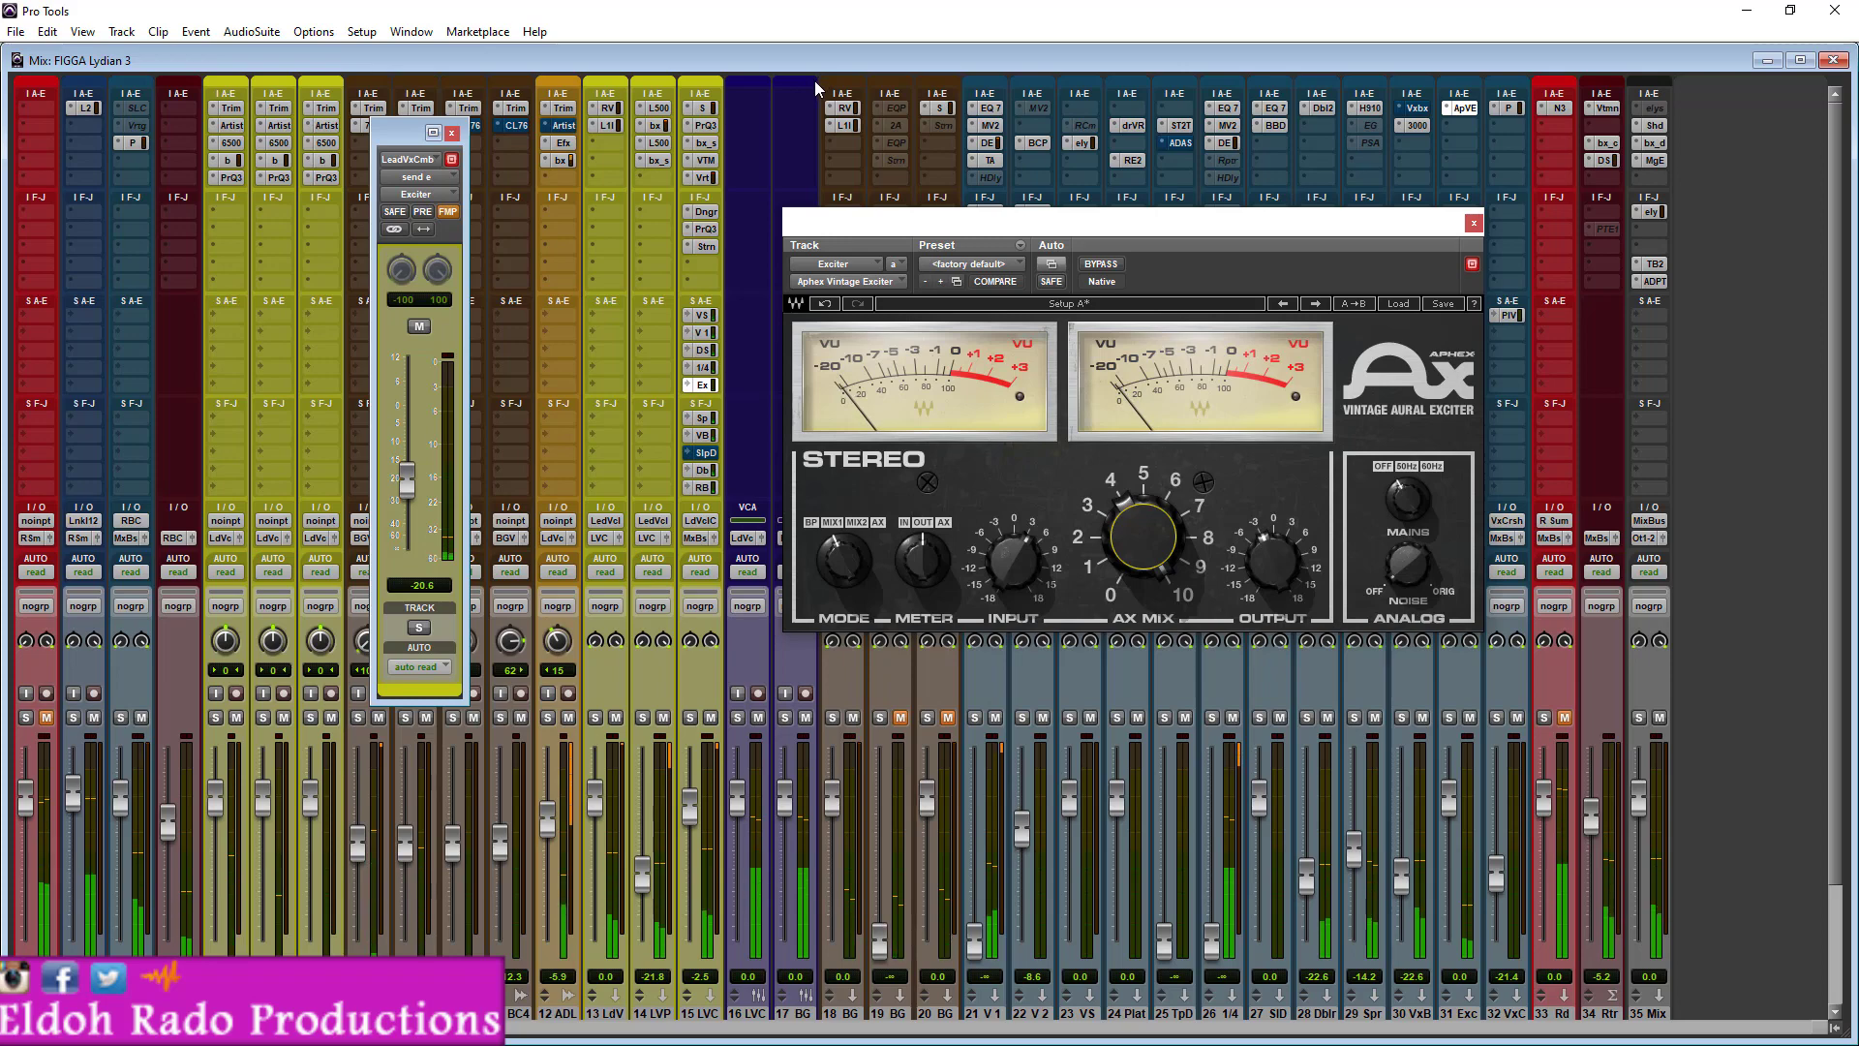
pyautogui.click(422, 331)
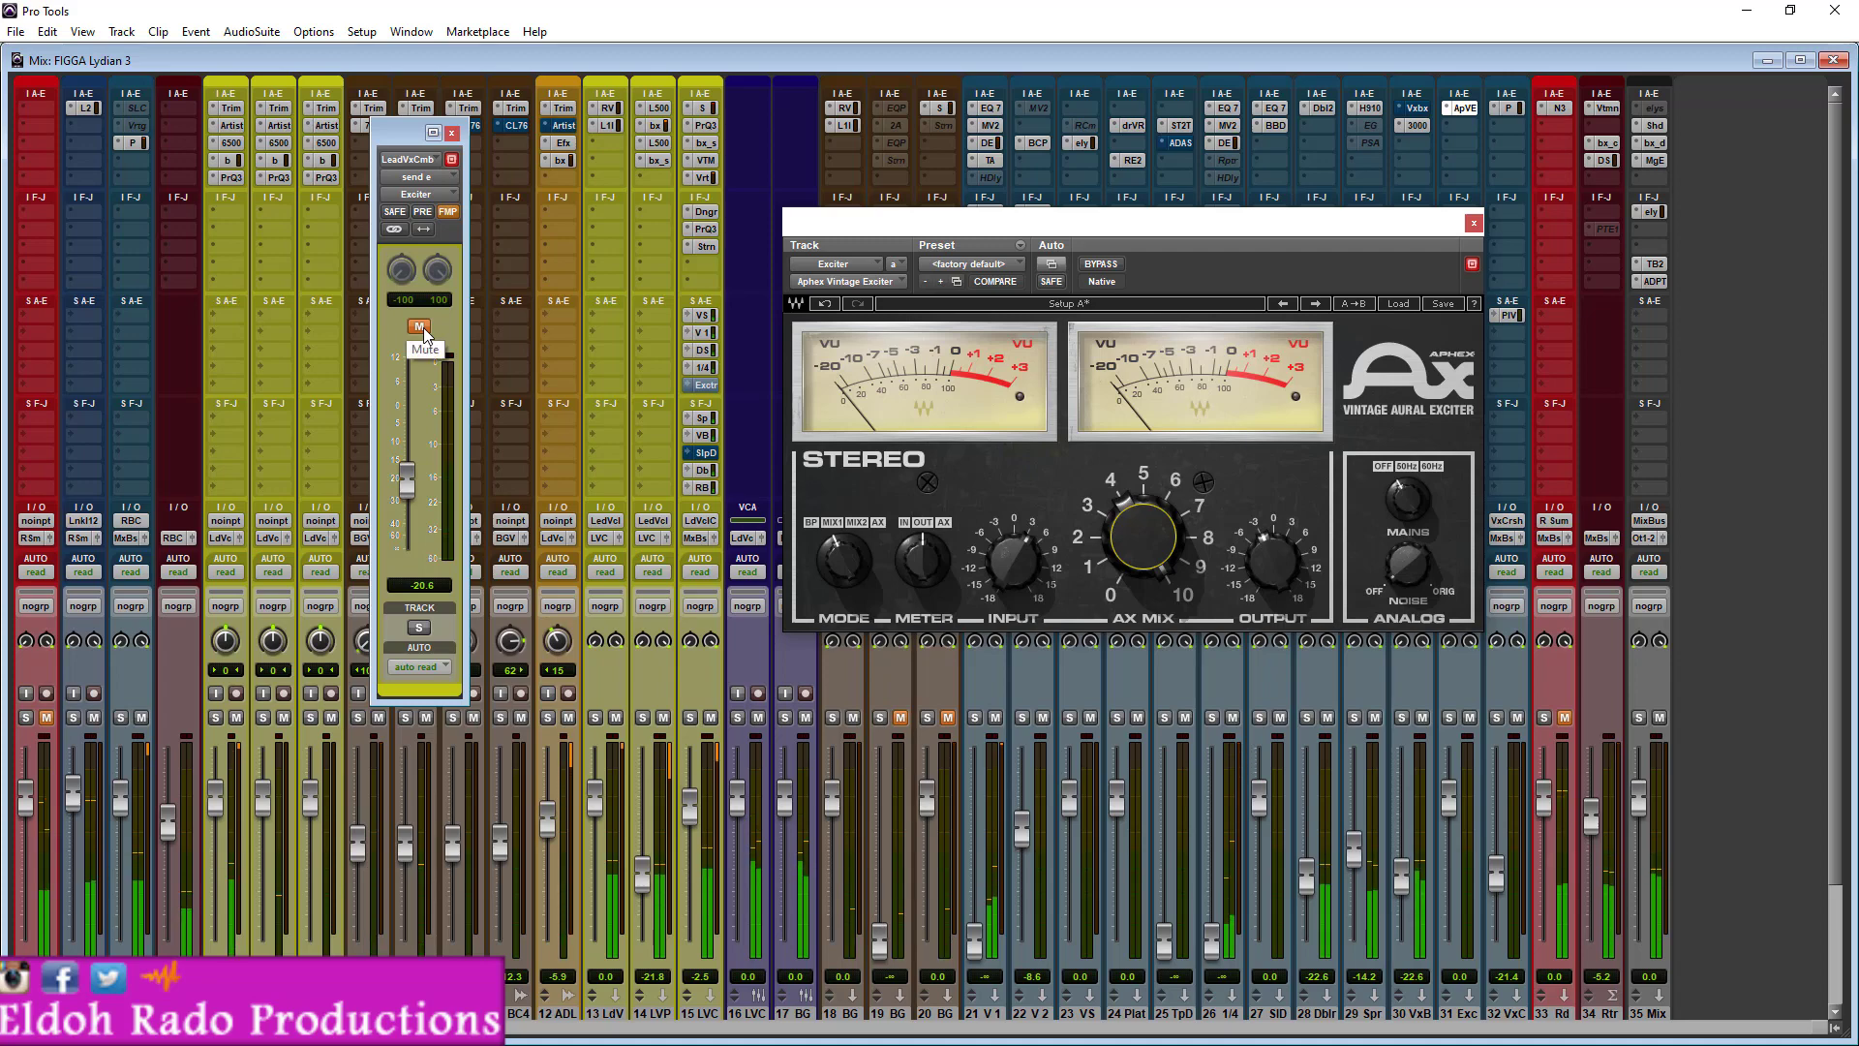
pyautogui.click(423, 332)
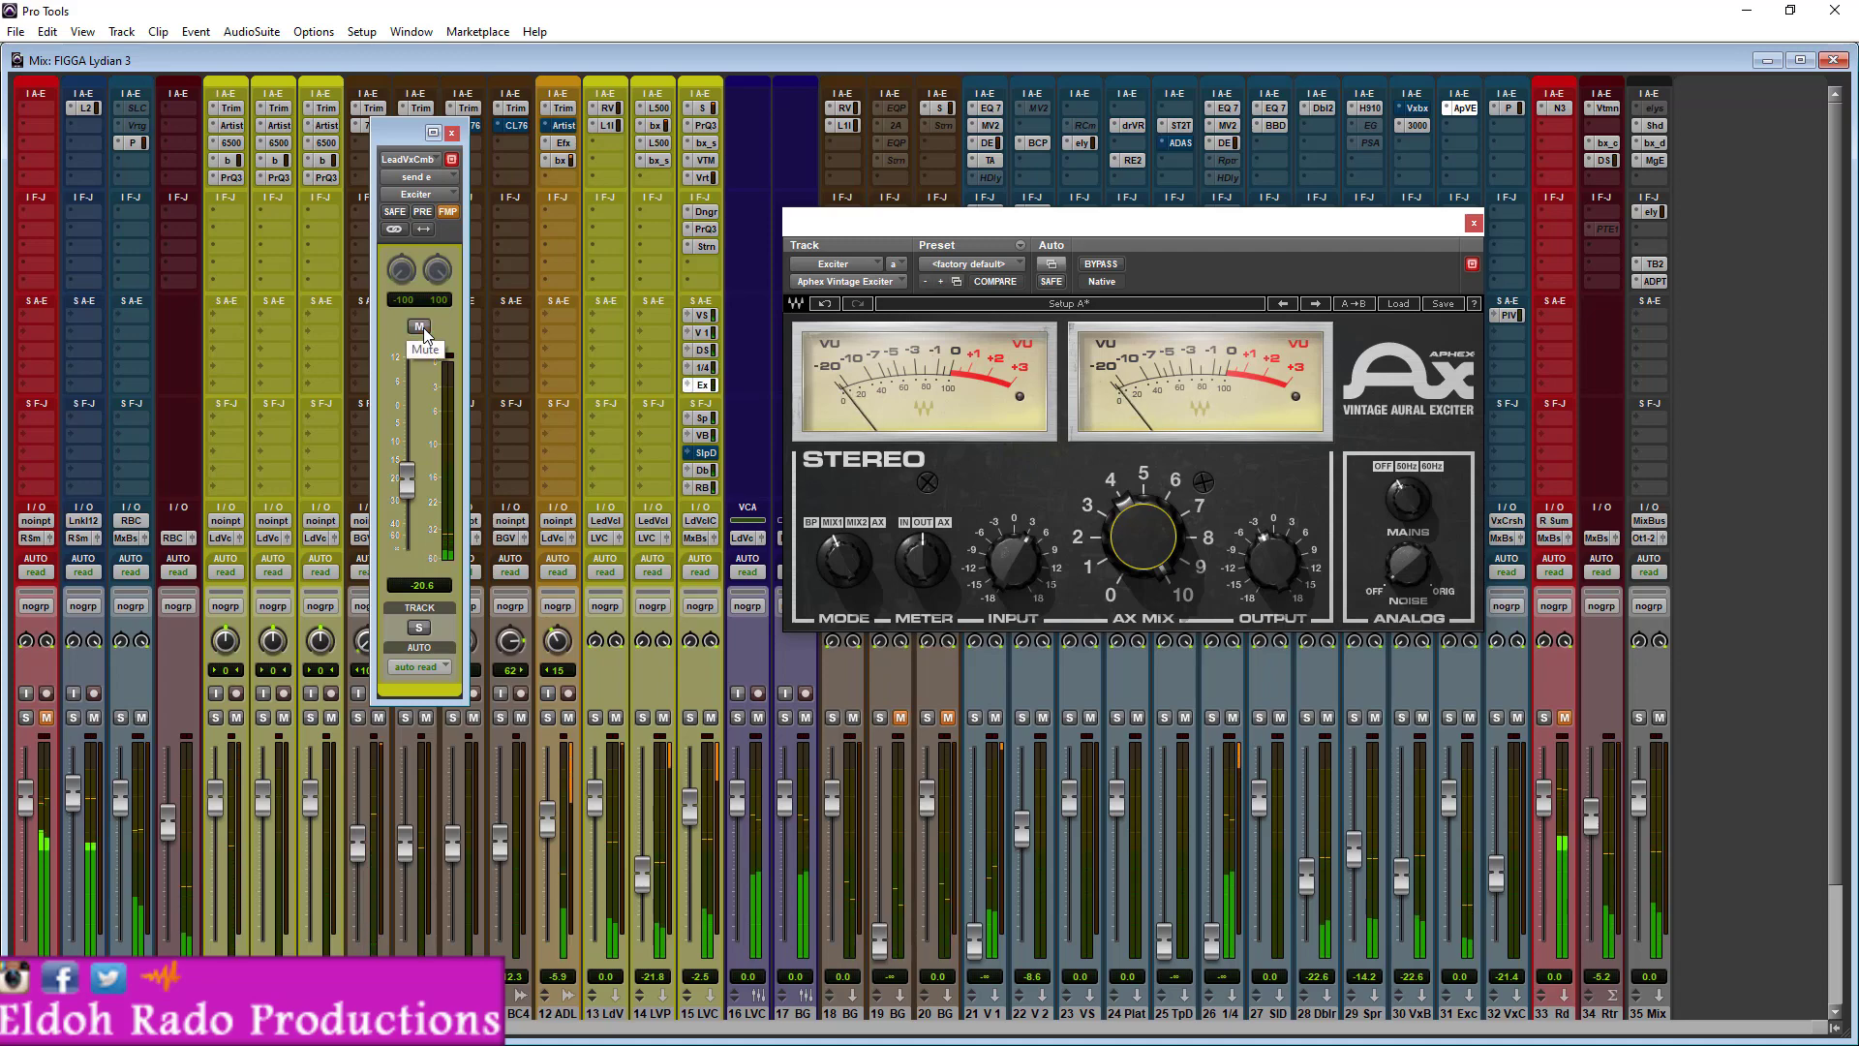
pyautogui.click(419, 327)
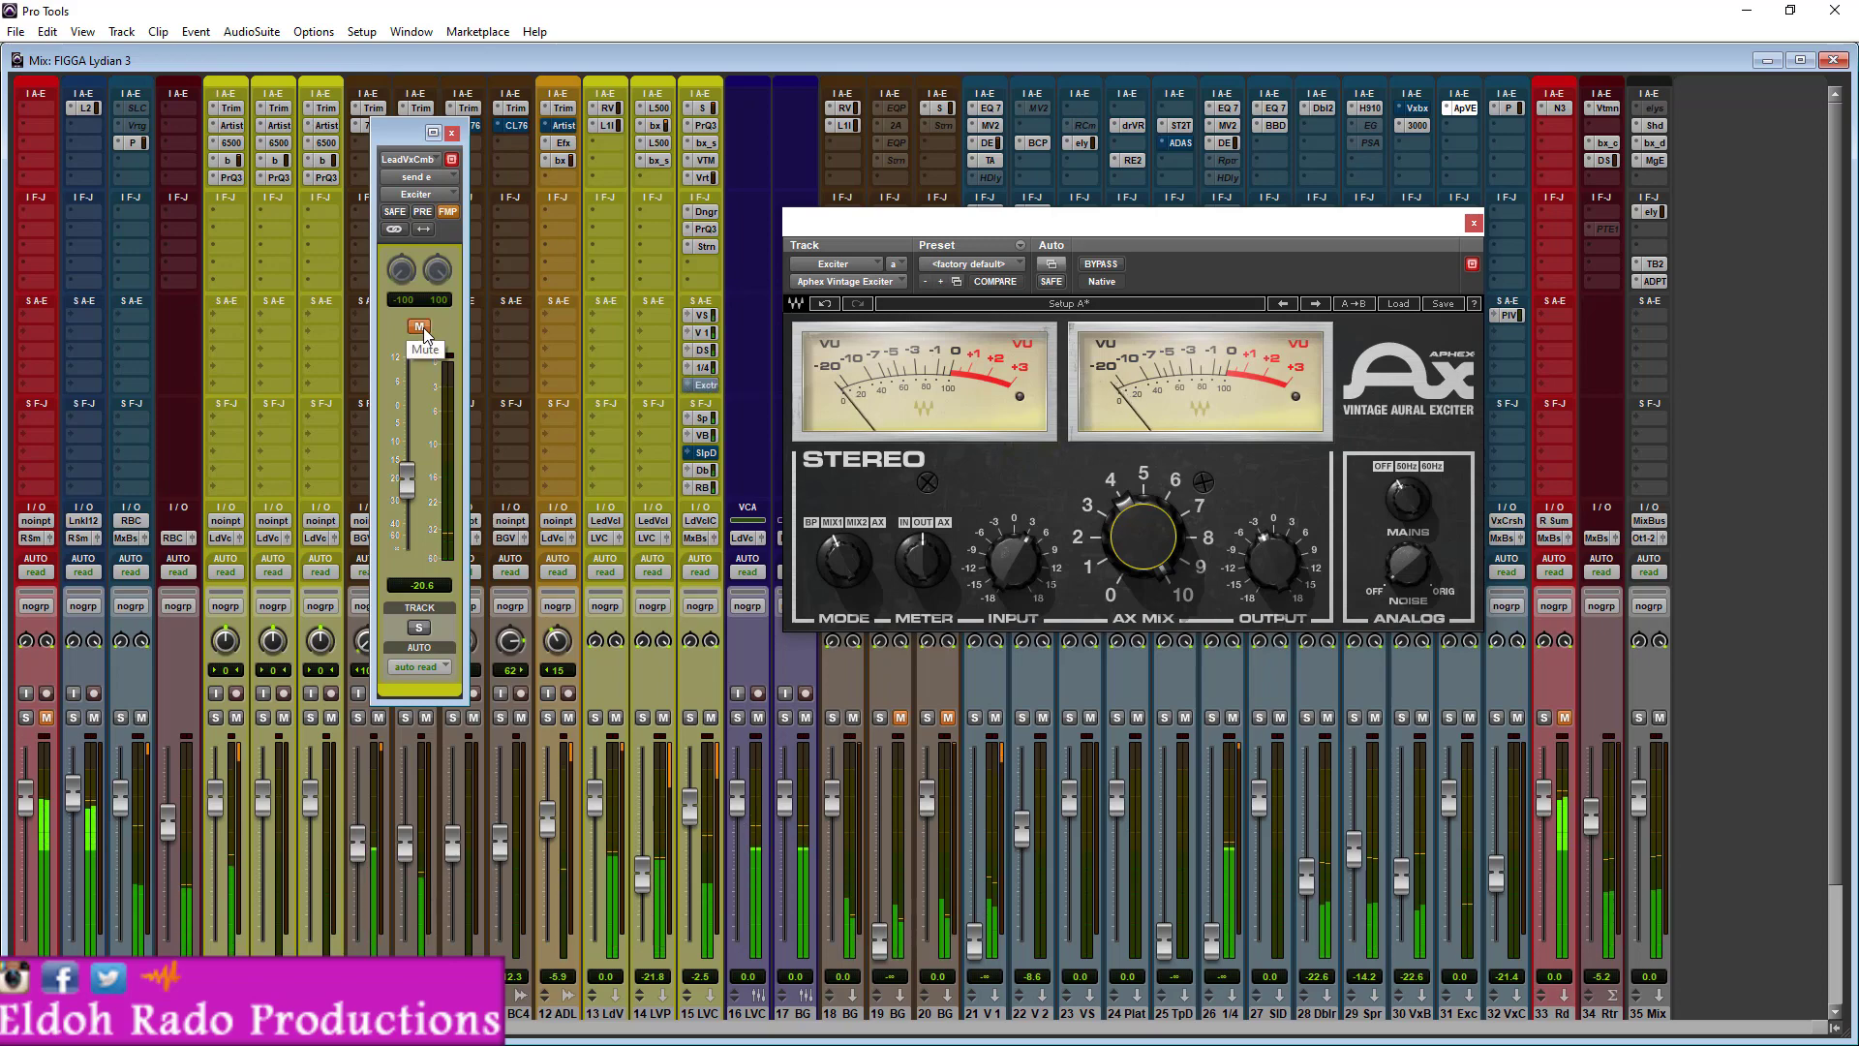
pyautogui.click(419, 327)
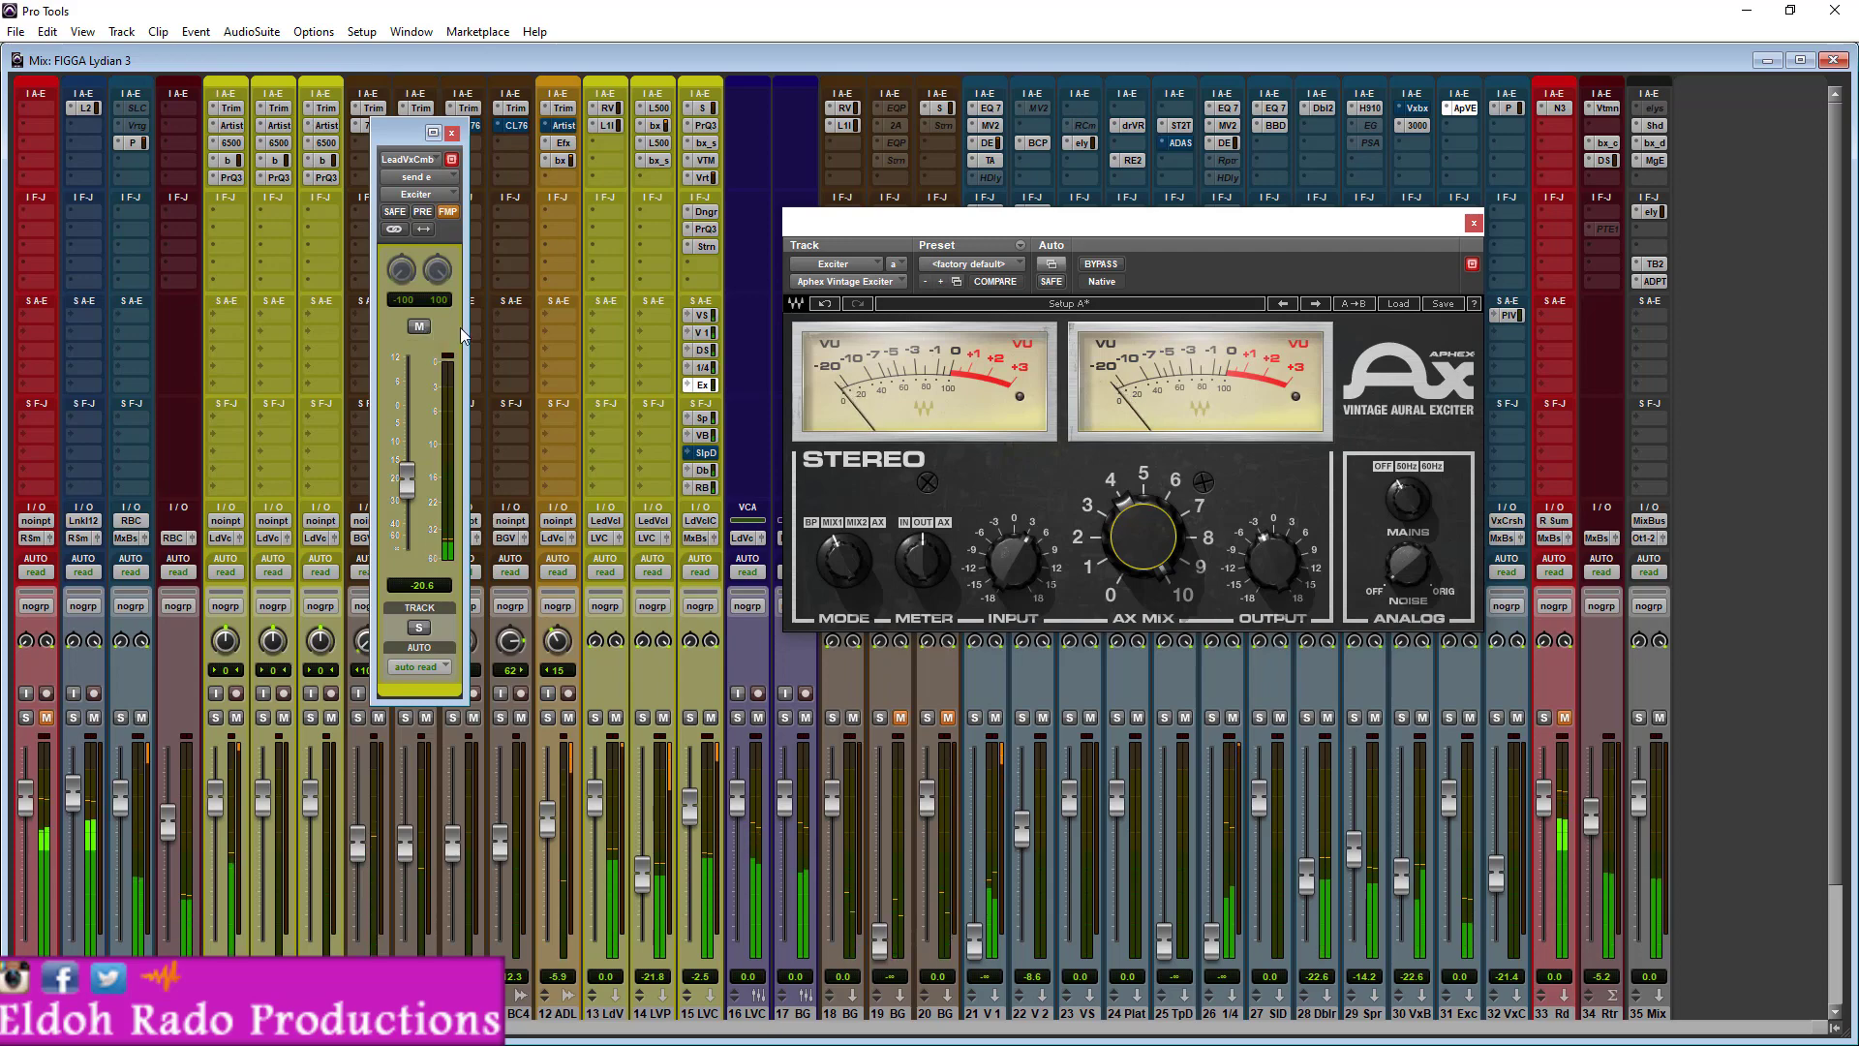
# - Mute the Exciter send and bypass Saturn together to hear the dry lead vocal, then re-enable both
pyautogui.click(420, 327)
pyautogui.keyDown('ctrl'); pyautogui.click(705, 248); pyautogui.keyUp('ctrl')
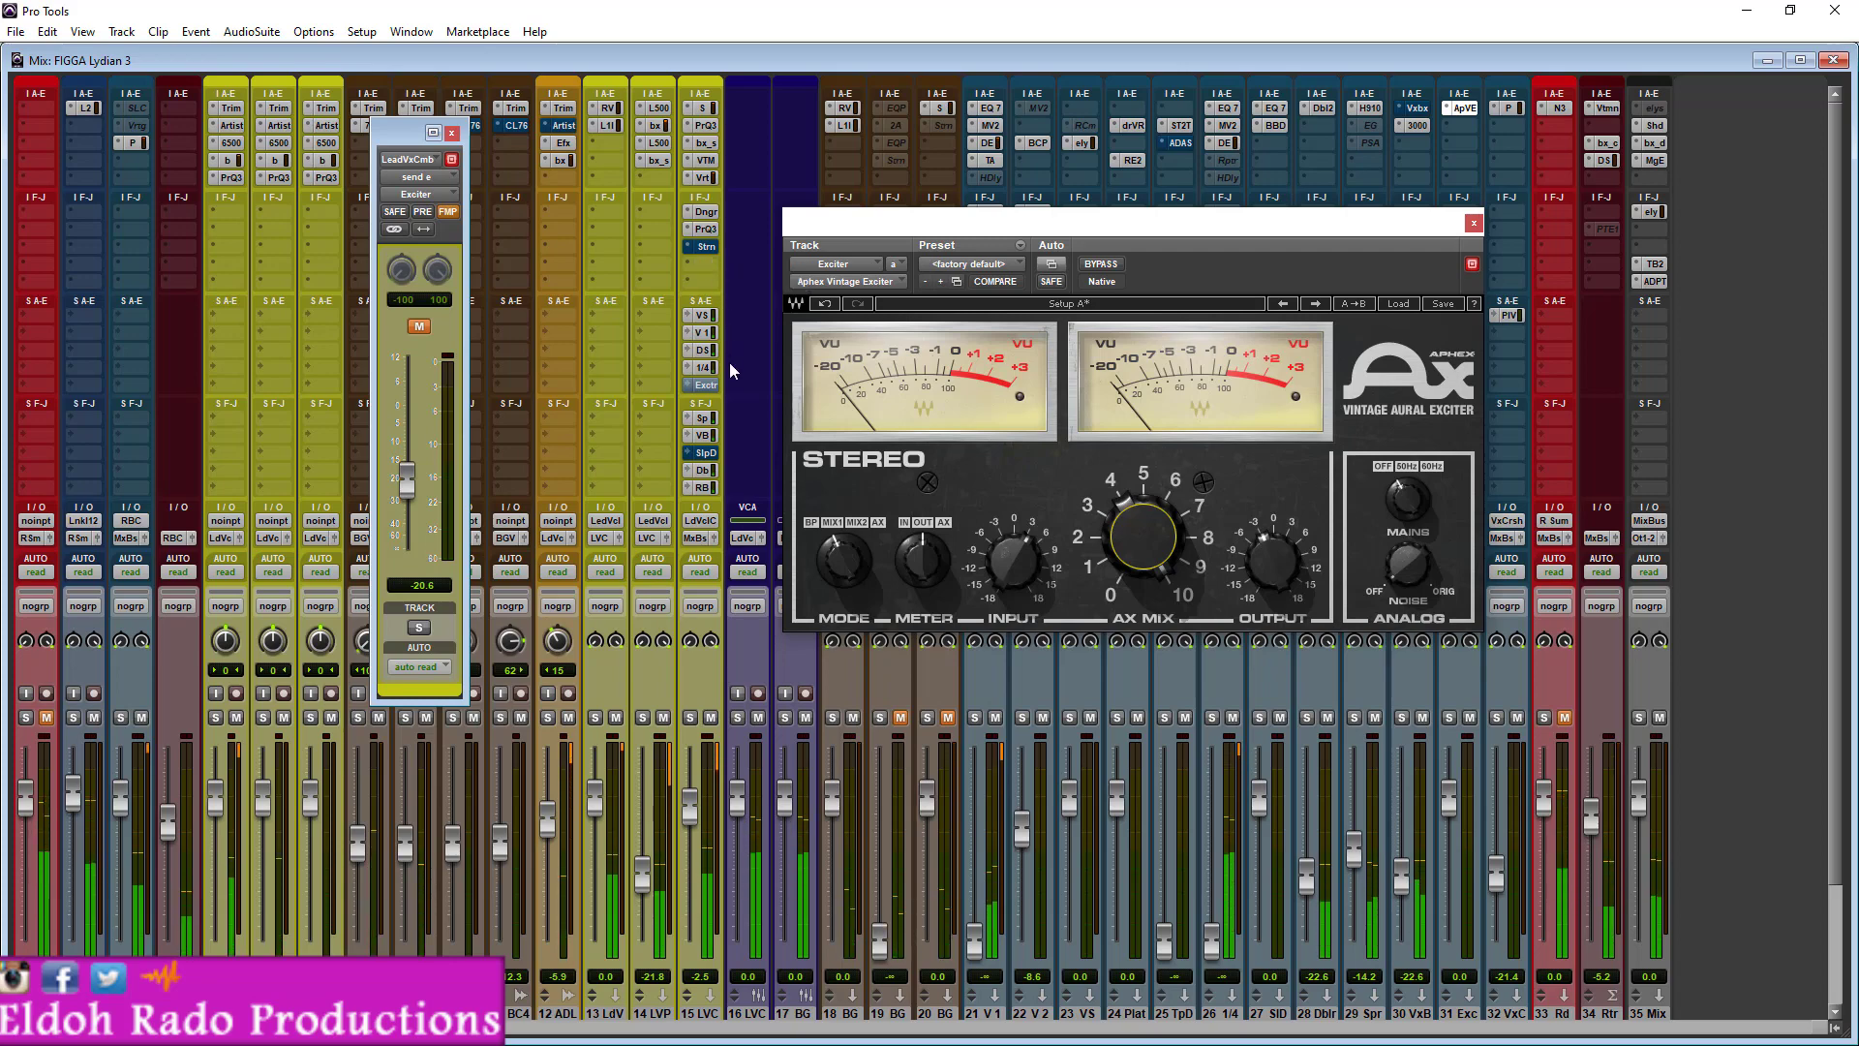
pyautogui.keyDown('ctrl'); pyautogui.keyDown('super'); pyautogui.click(711, 384); pyautogui.keyUp('super'); pyautogui.keyUp('ctrl')
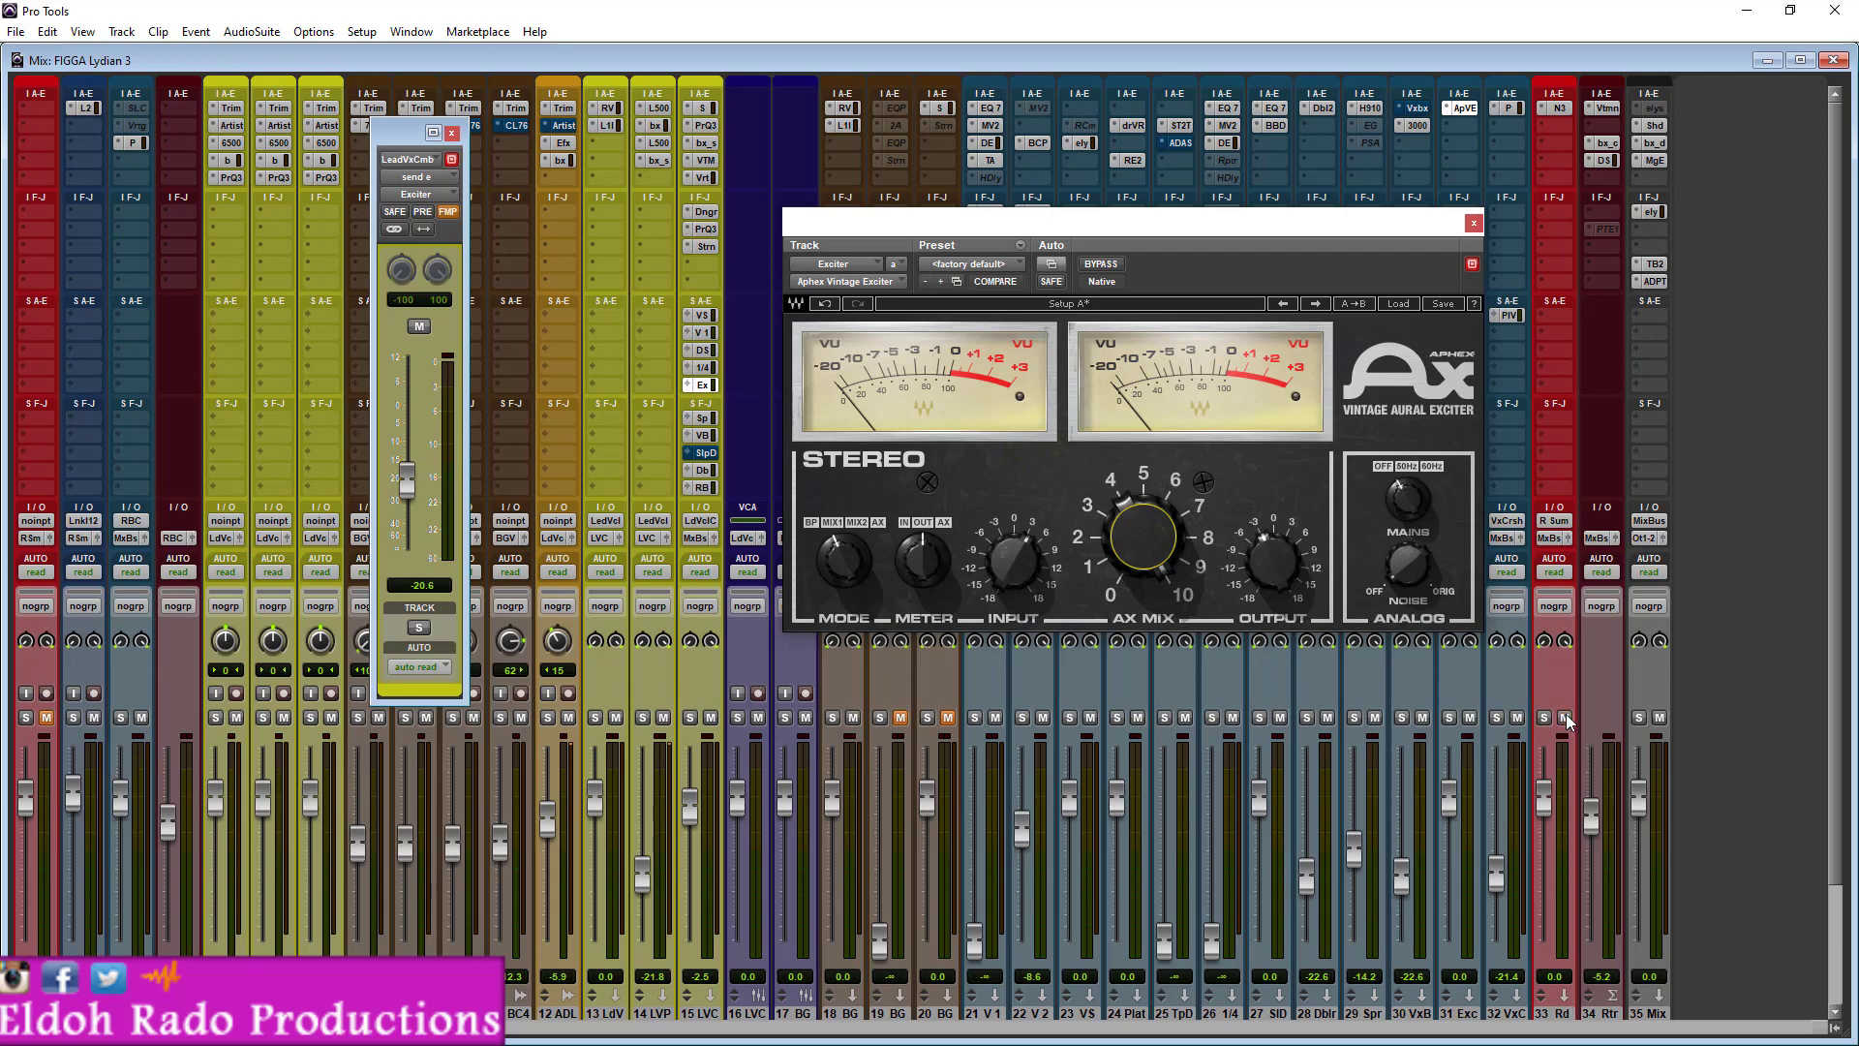
# - Toggle Saturn and the Exciter send individually and together in the full mix to compare their effect, leaving both active
pyautogui.keyDown('ctrl'); pyautogui.click(713, 386); pyautogui.keyUp('ctrl')
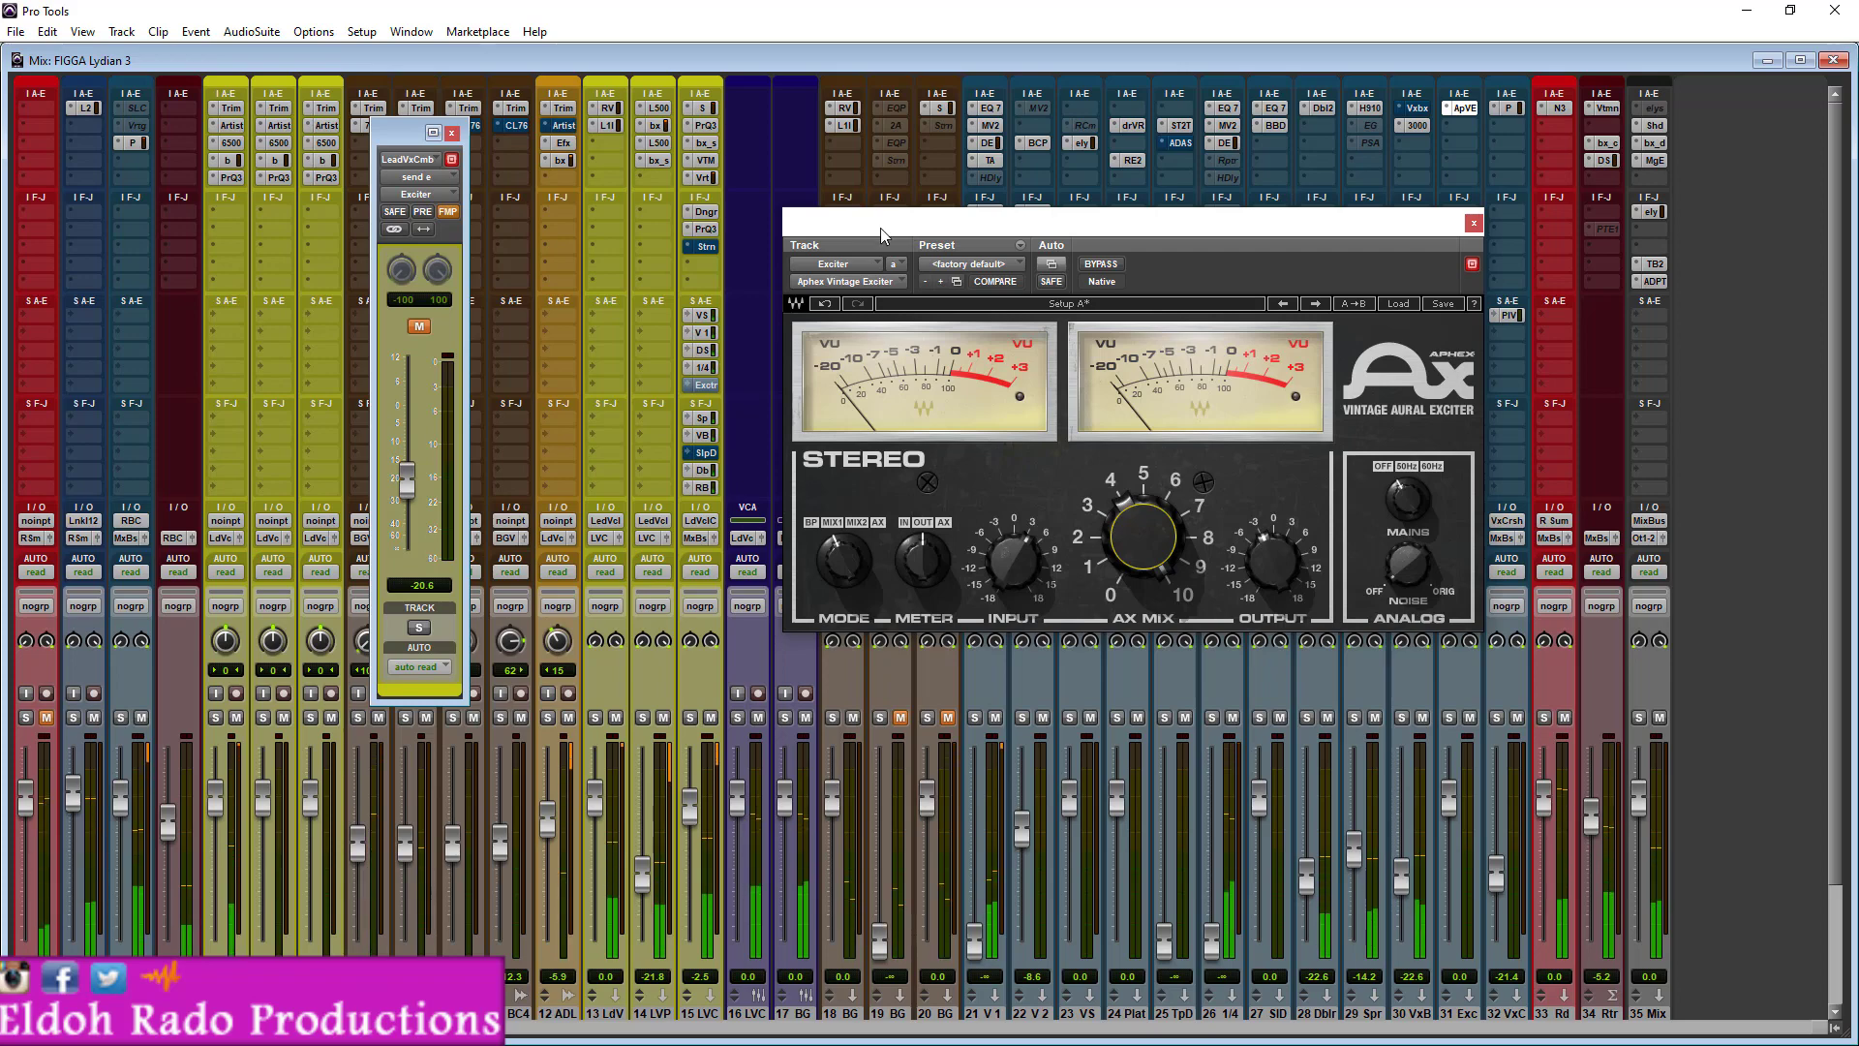
pyautogui.keyDown('ctrl'); pyautogui.click(712, 248); pyautogui.keyUp('ctrl')
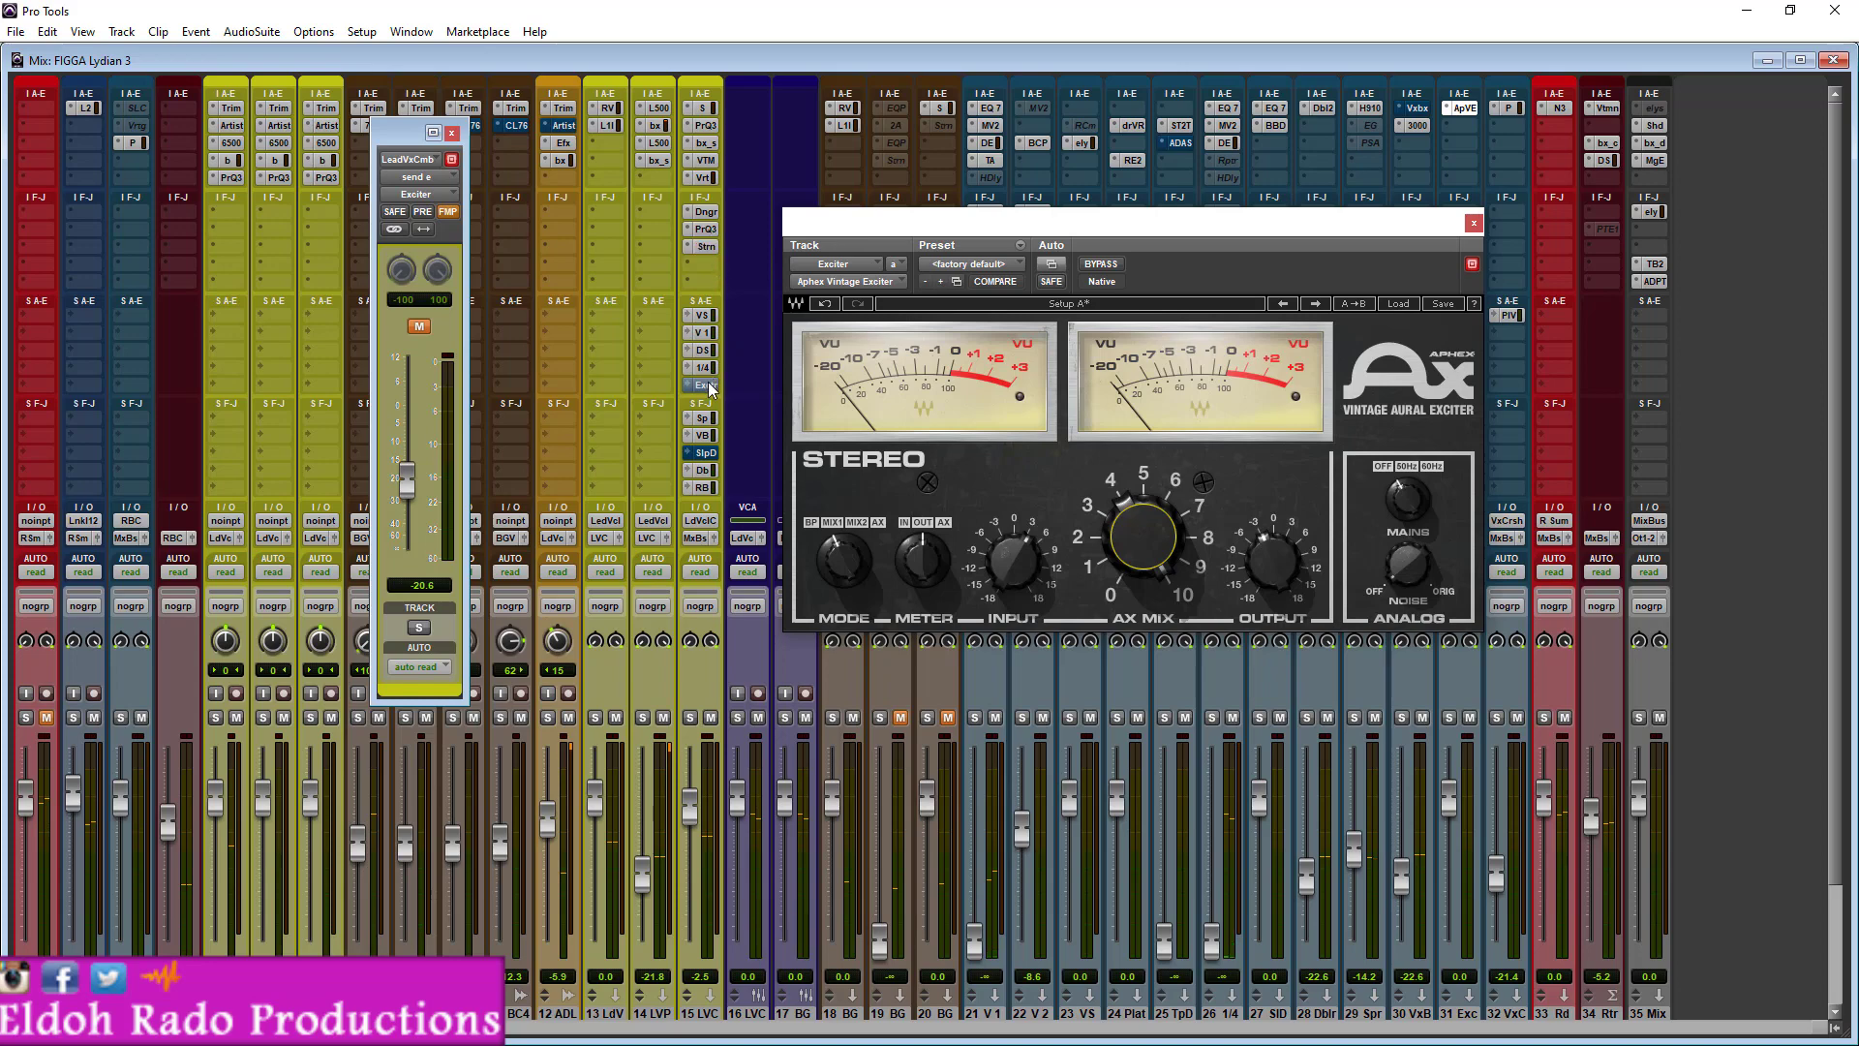
pyautogui.keyDown('ctrl'); pyautogui.click(708, 384); pyautogui.keyUp('ctrl')
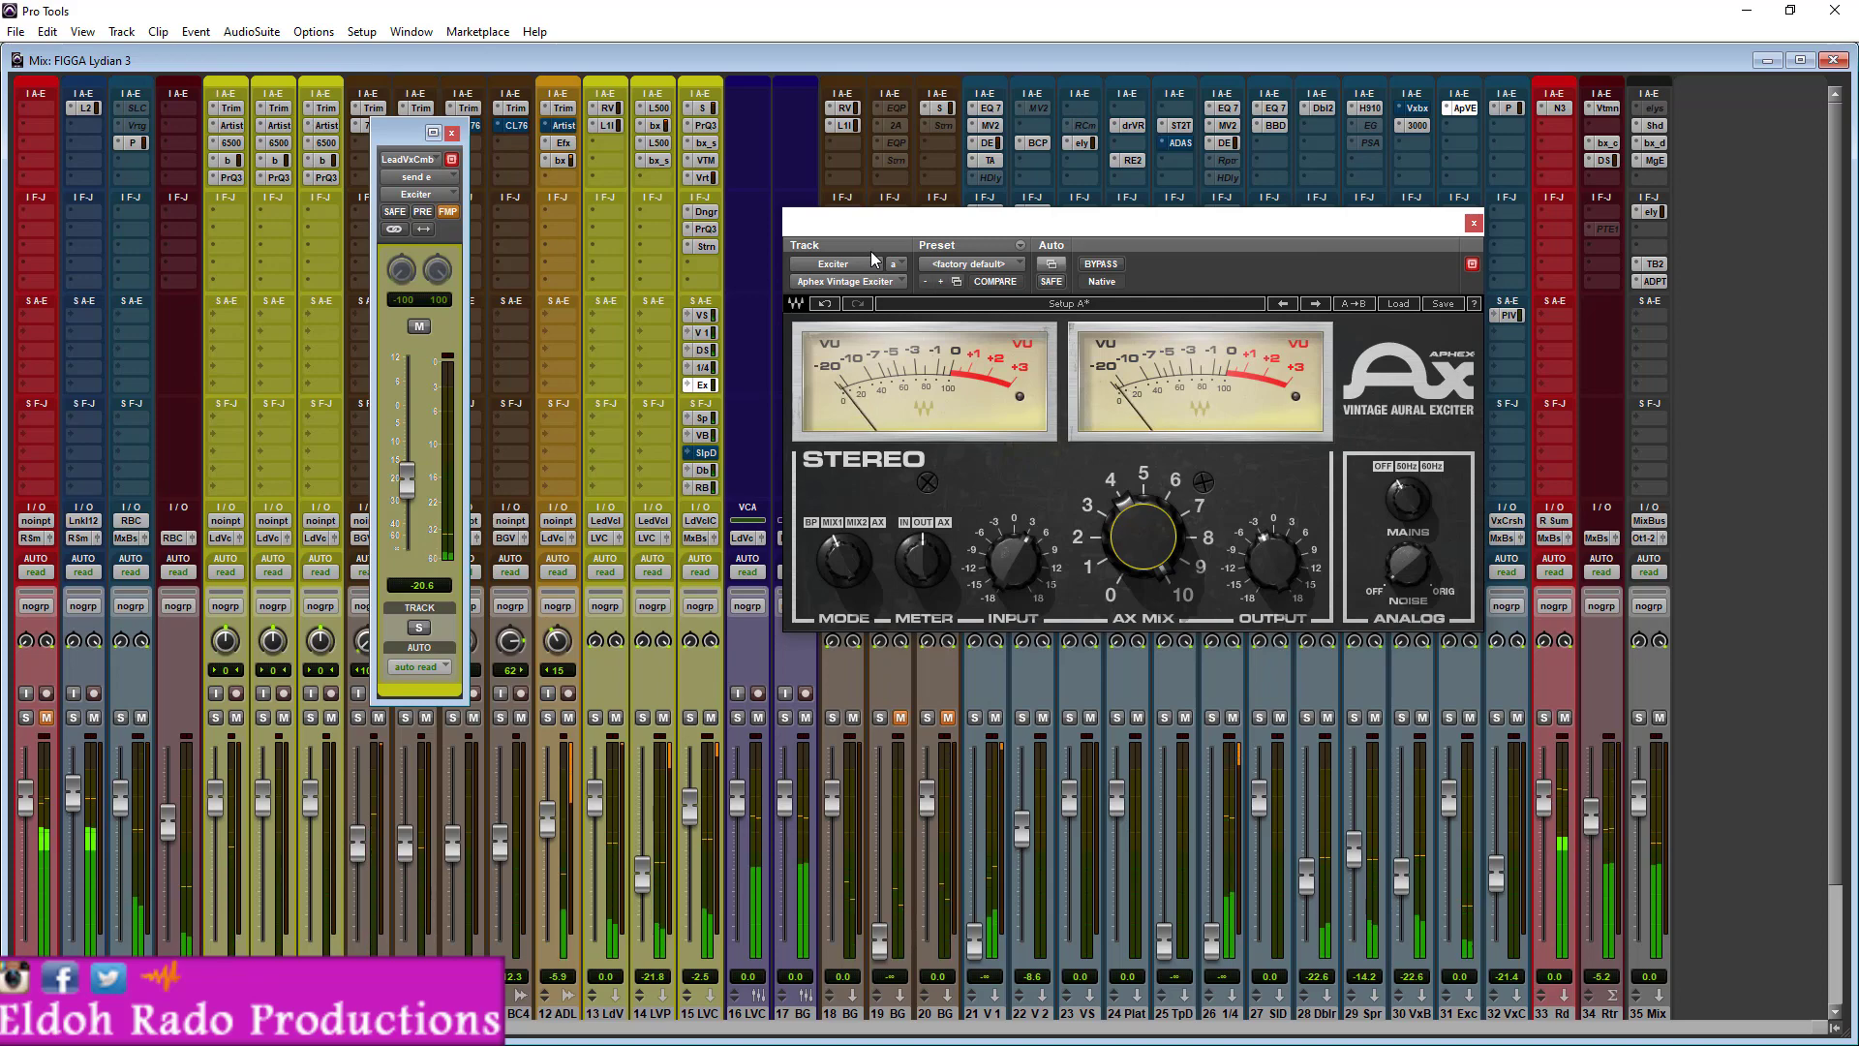
pyautogui.keyDown('ctrl'); pyautogui.click(705, 385); pyautogui.keyUp('ctrl')
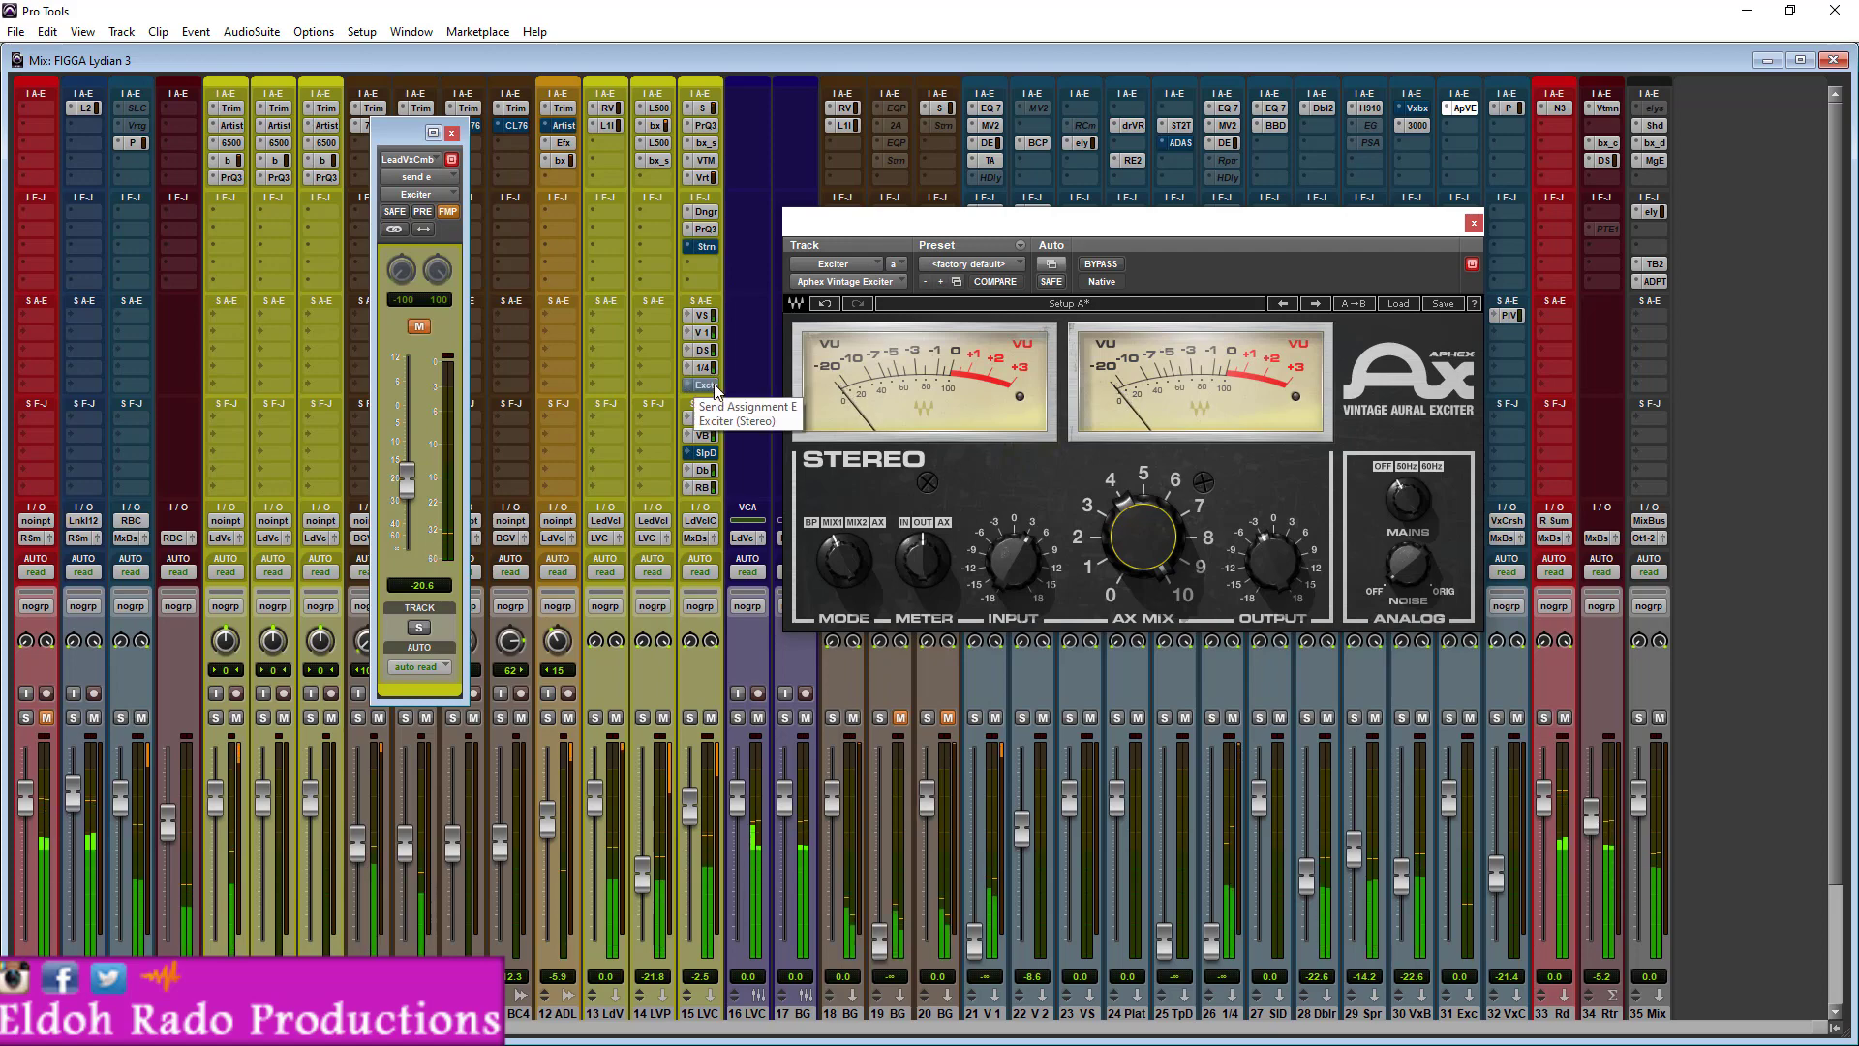
pyautogui.keyDown('ctrl'); pyautogui.click(715, 385); pyautogui.keyUp('ctrl')
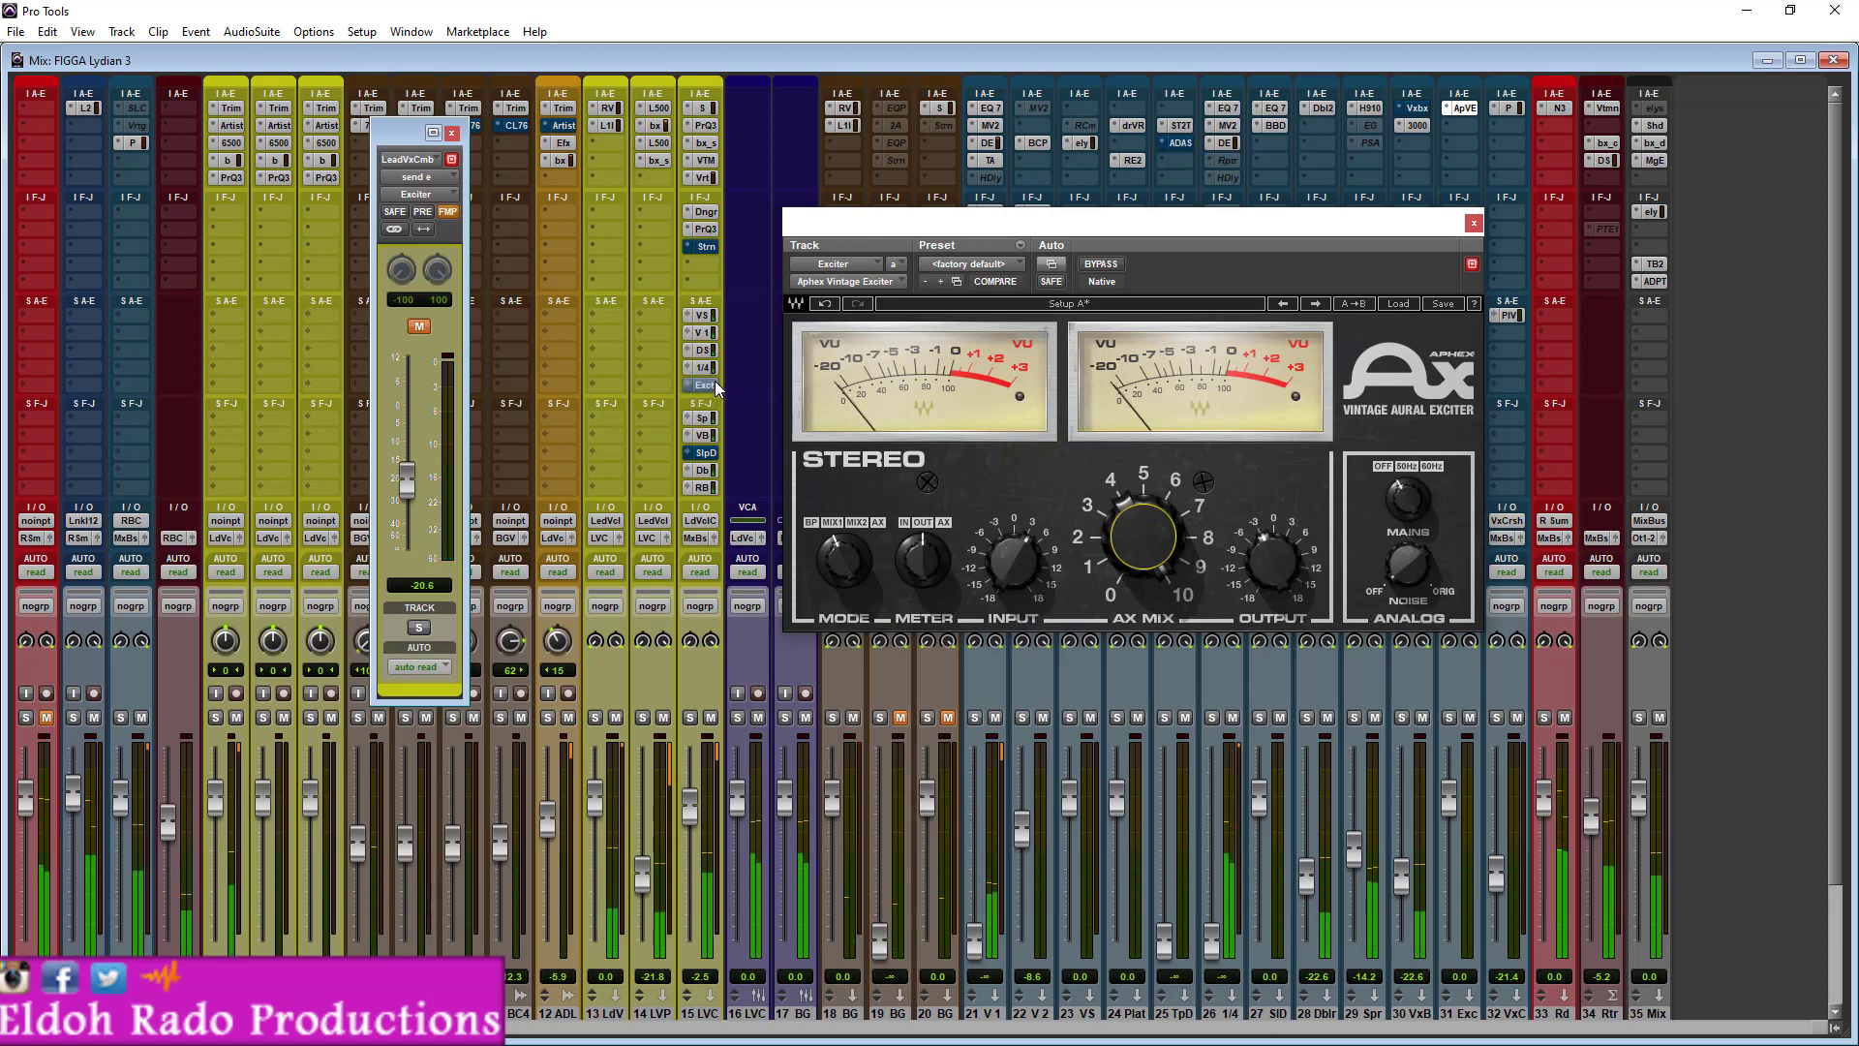
pyautogui.keyDown('ctrl'); pyautogui.click(712, 248); pyautogui.keyUp('ctrl')
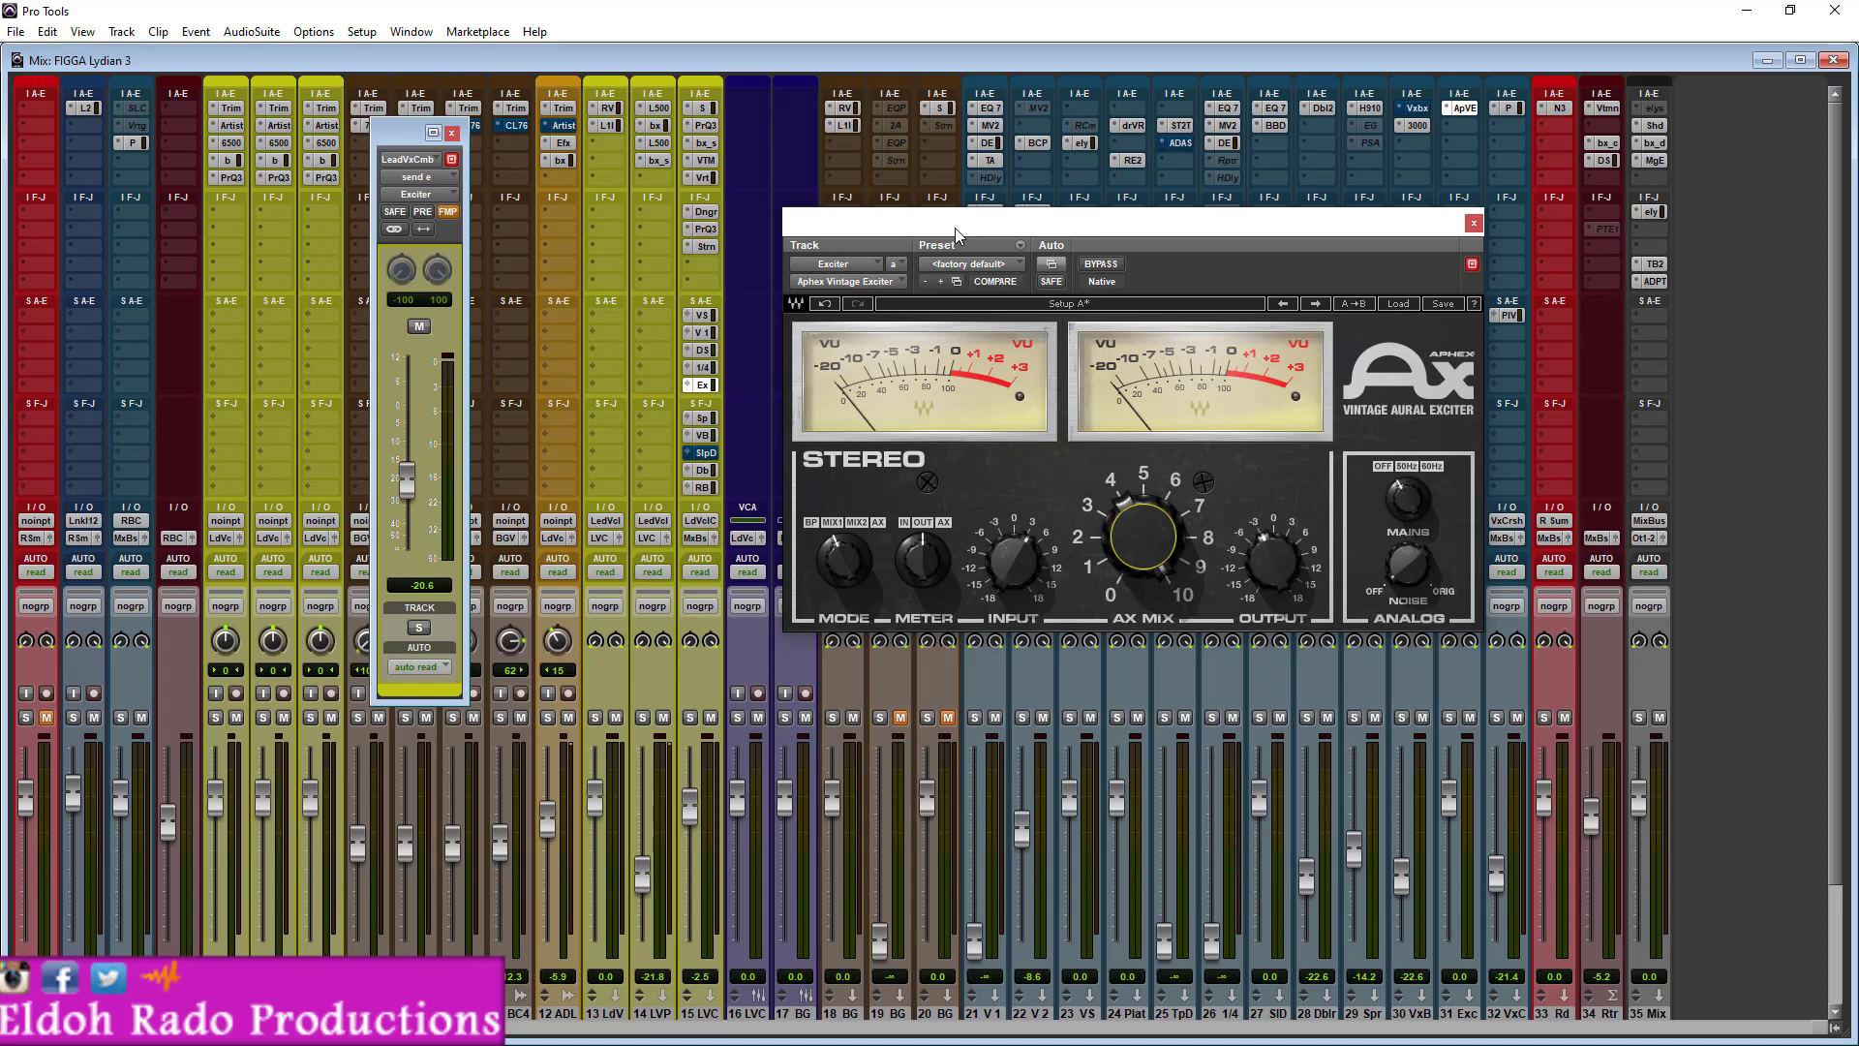
# - Reopen Saturn on the lead vocal combo track for a look at its settings and close its window
pyautogui.click(713, 252)
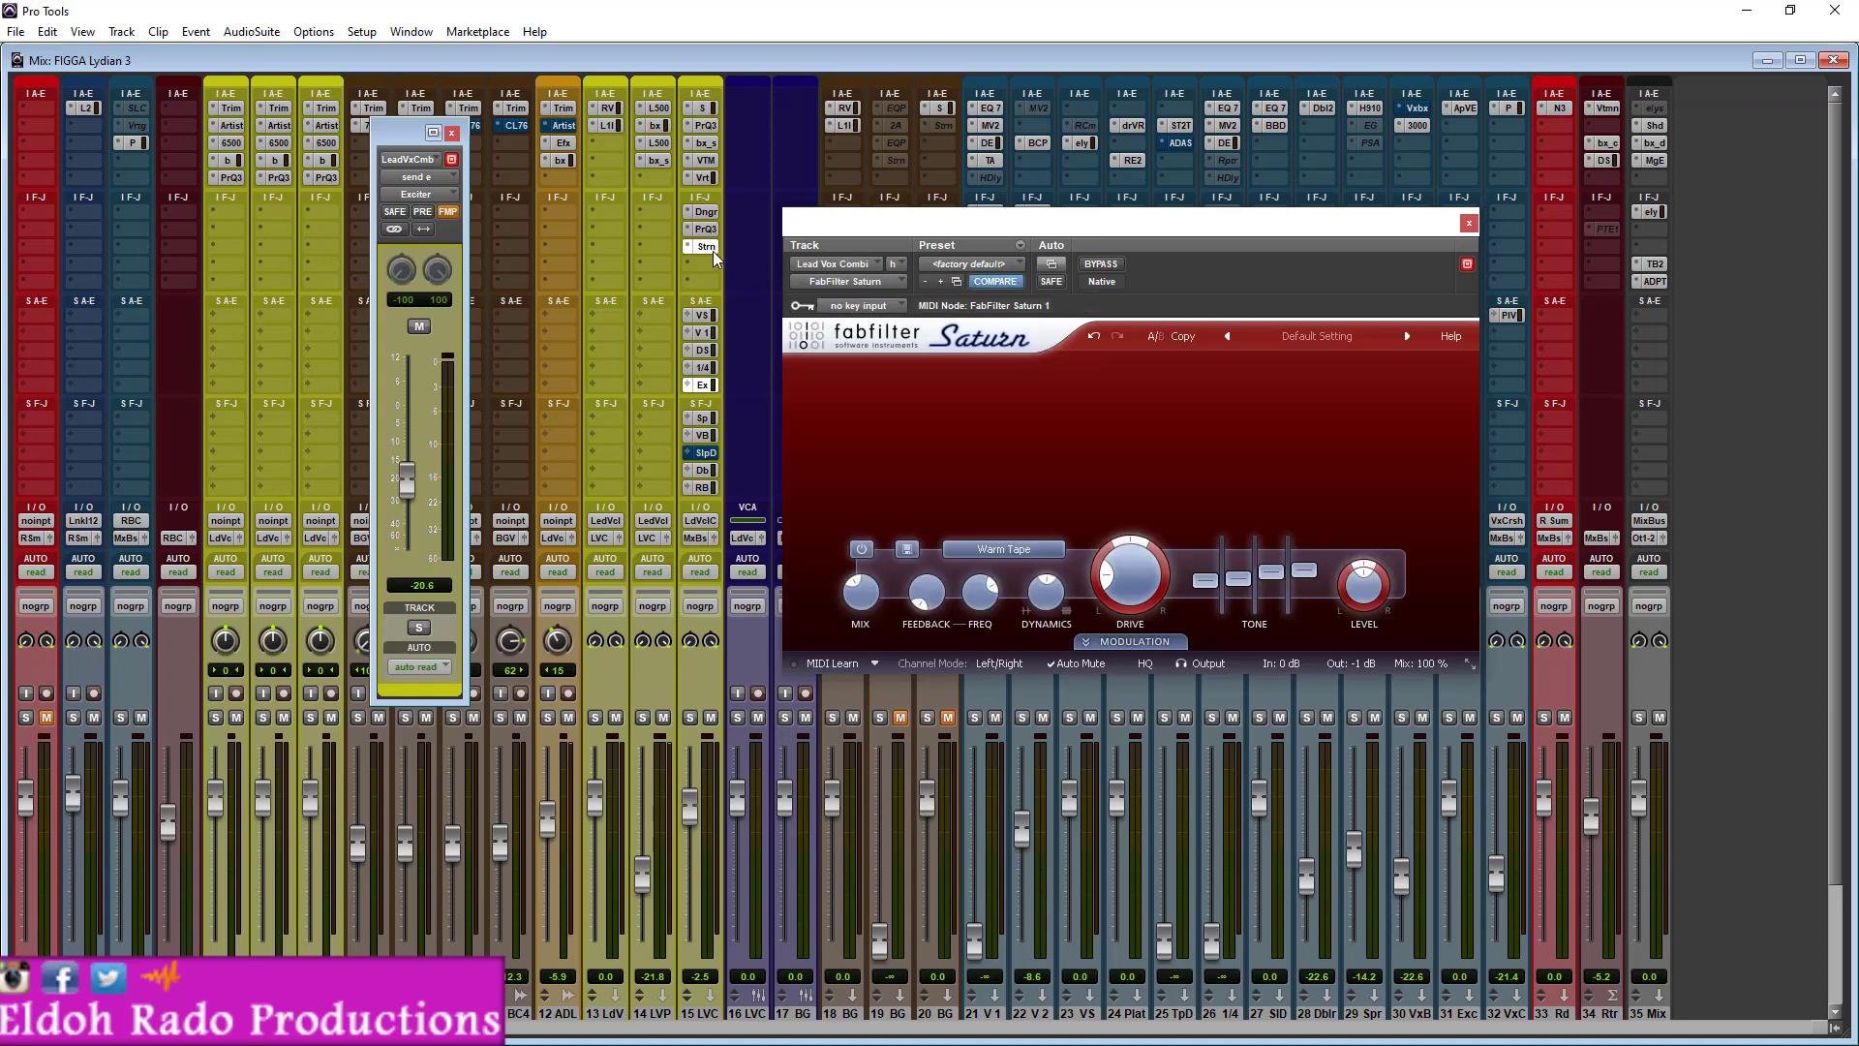
pyautogui.click(1468, 222)
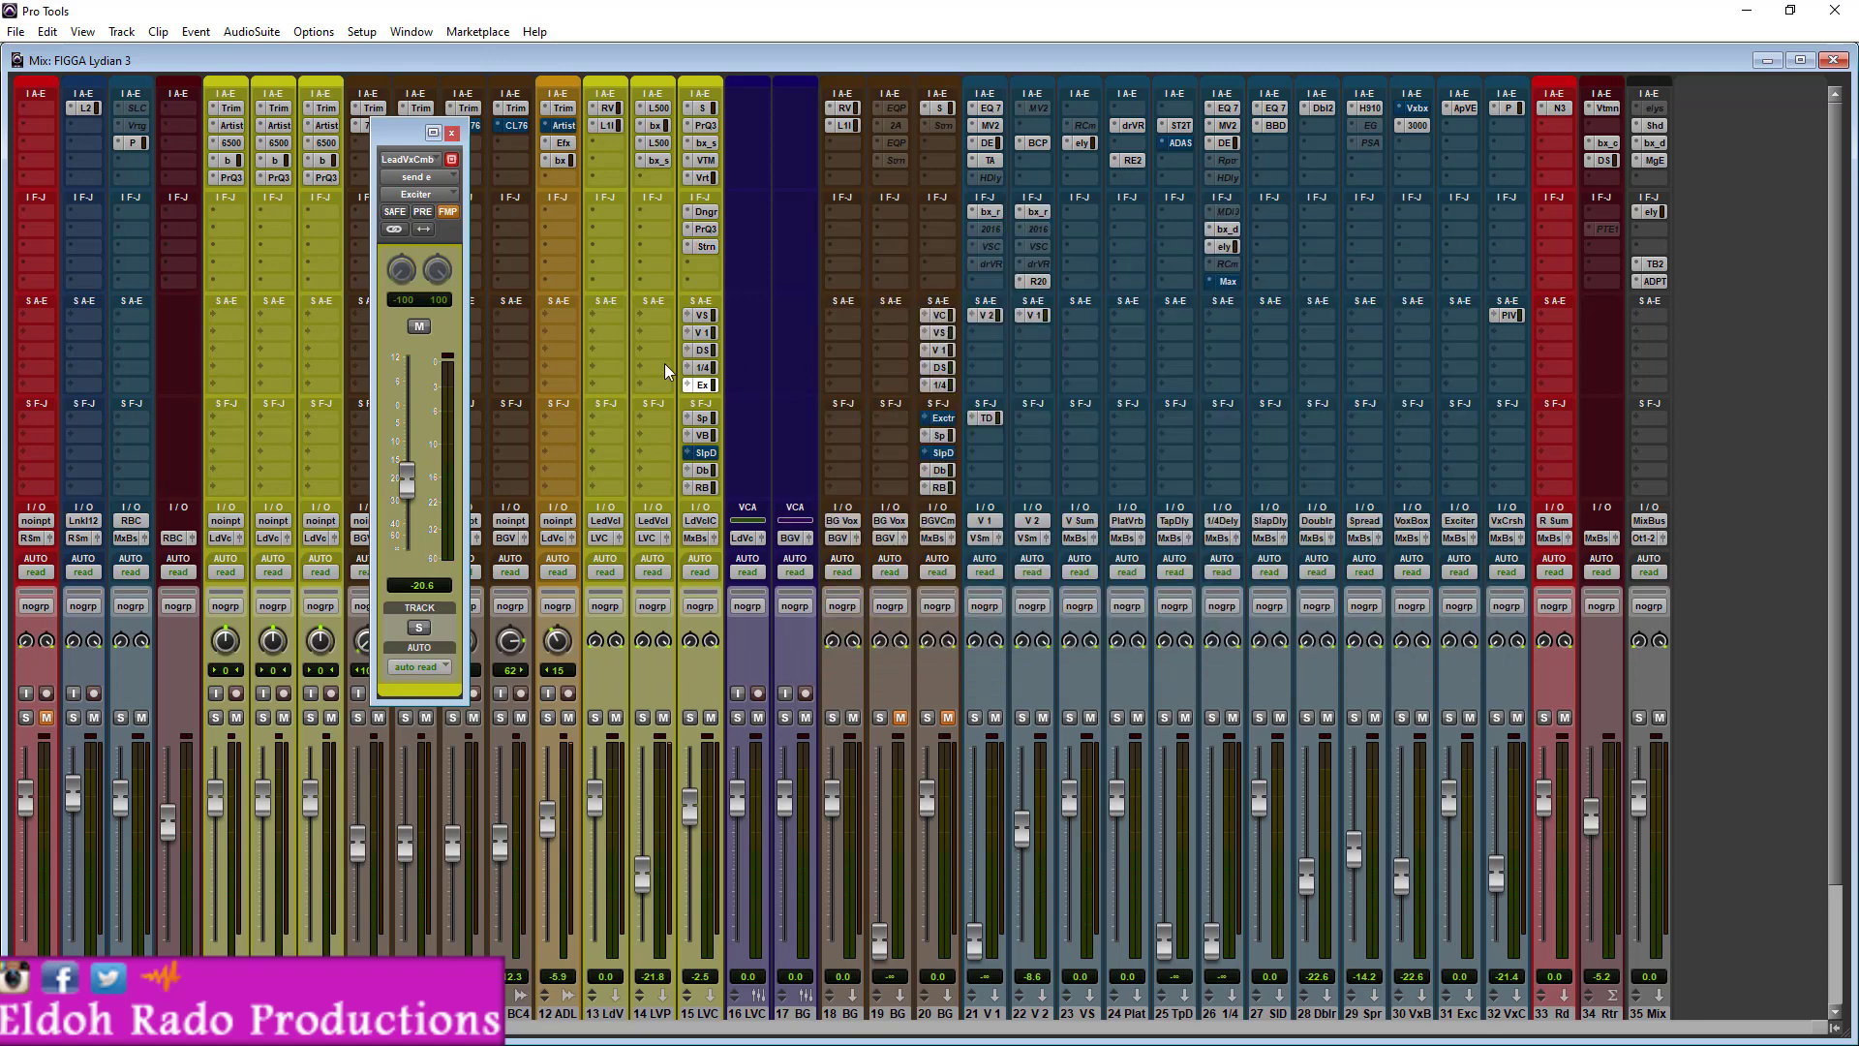